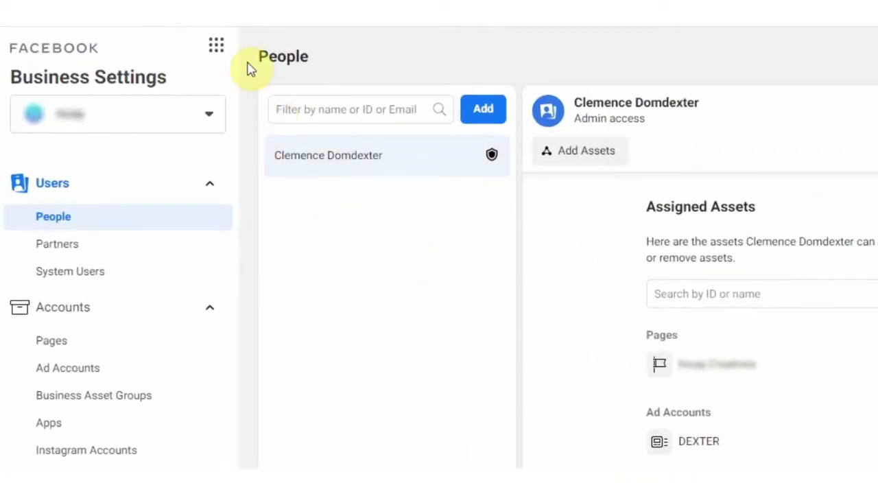
Open the Business Tools list to reach My Site Pixel in Events Manager.
left_click(216, 46)
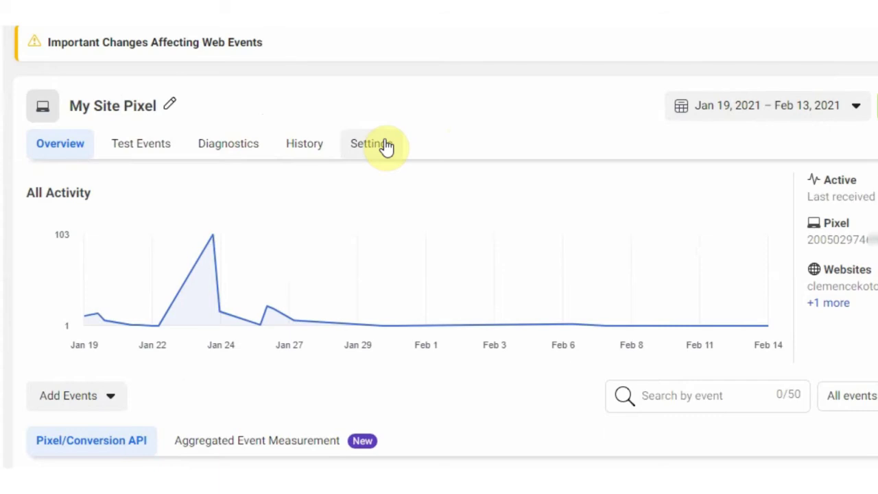
Show My Site Pixel's Settings with the Automatic Advanced Matching options, Event Setup and Conversions API.
left_click(385, 145)
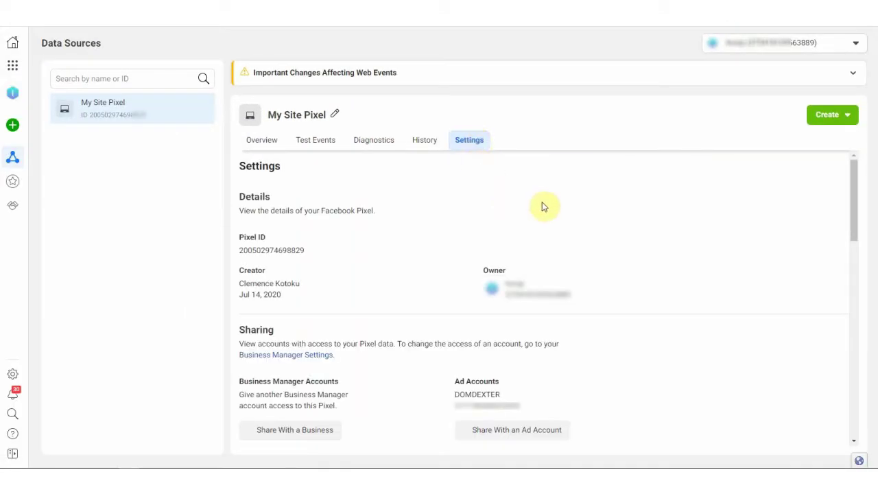
scroll(553, 190, "down", 3)
scroll(592, 191, "down", 5)
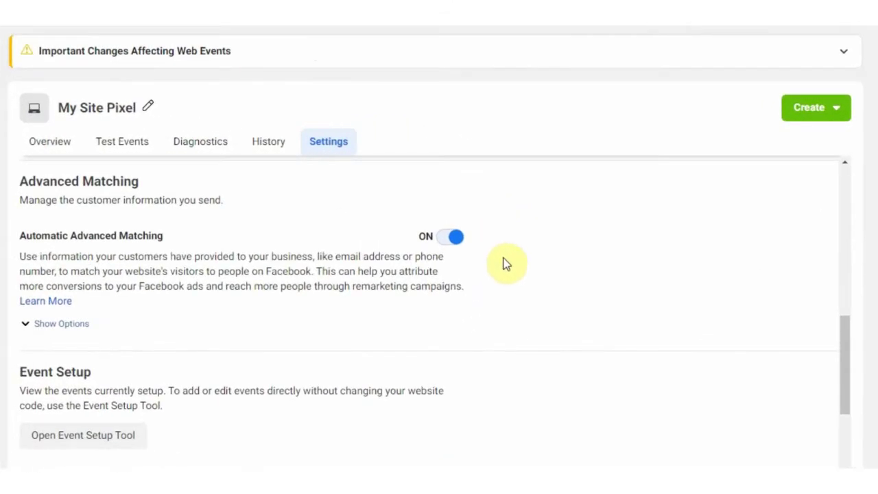
scroll(525, 245, "up", 1)
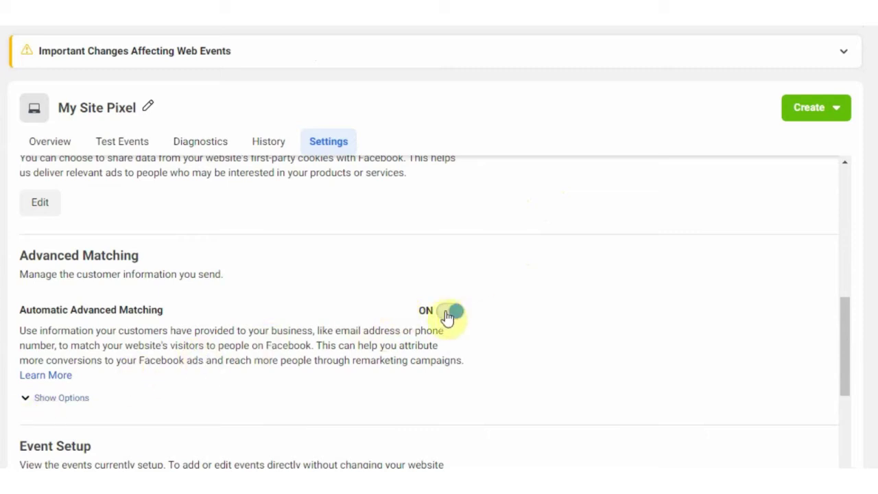
left_click(83, 397)
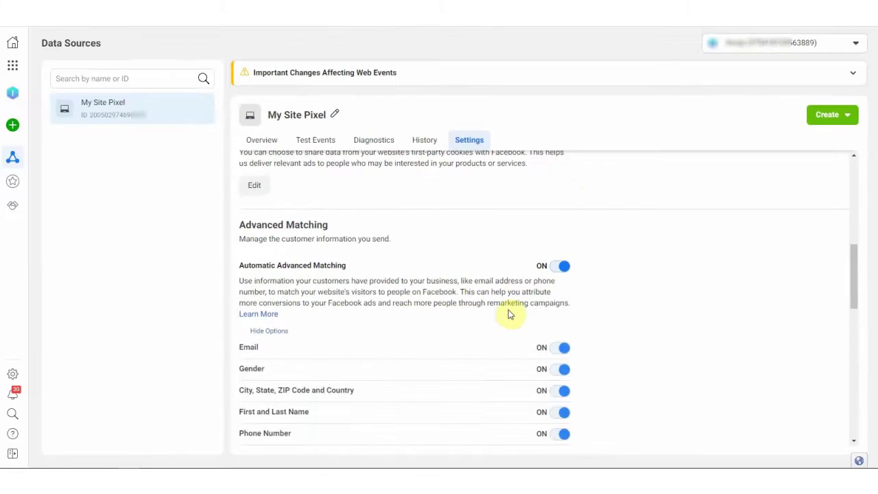
scroll(482, 362, "down", 3)
scroll(627, 294, "down", 1)
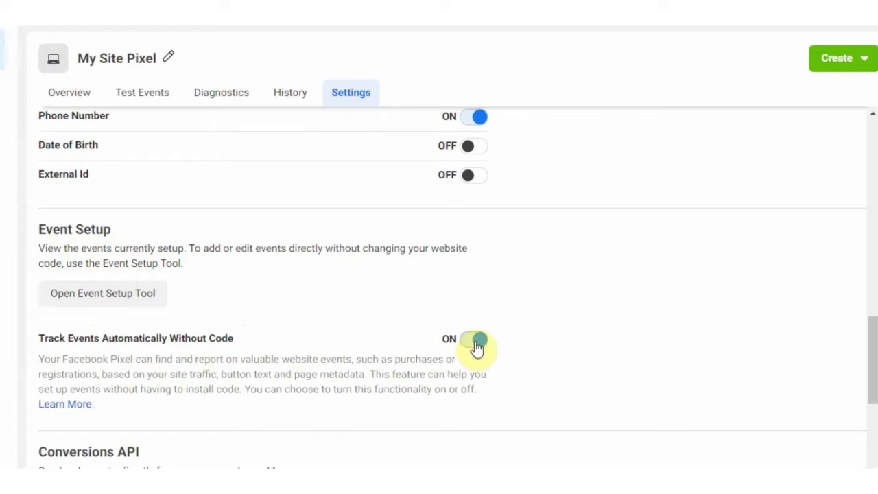
scroll(624, 287, "down", 3)
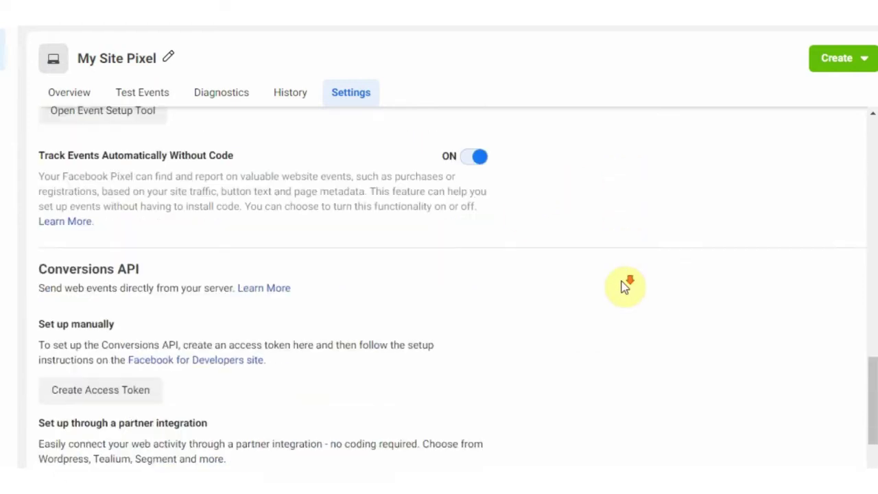
scroll(624, 287, "down", 3)
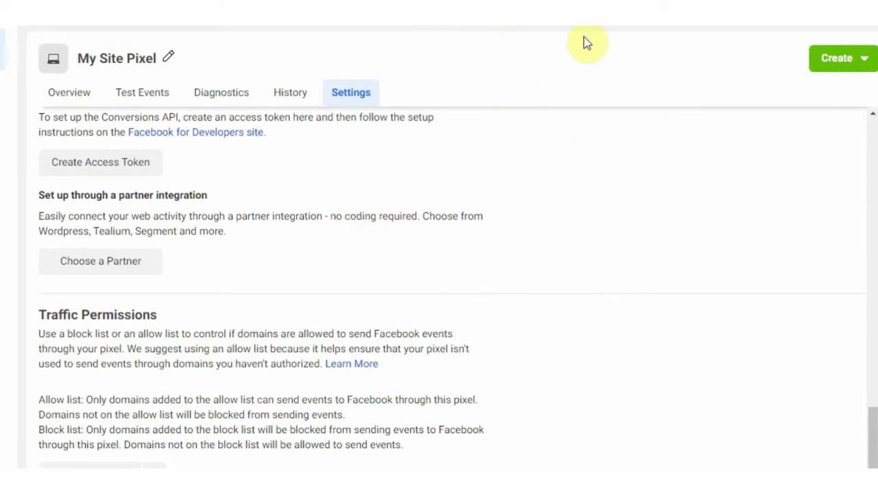
On Test Events, paste the shop's URL into the Test Browser Events website field.
left_click(137, 99)
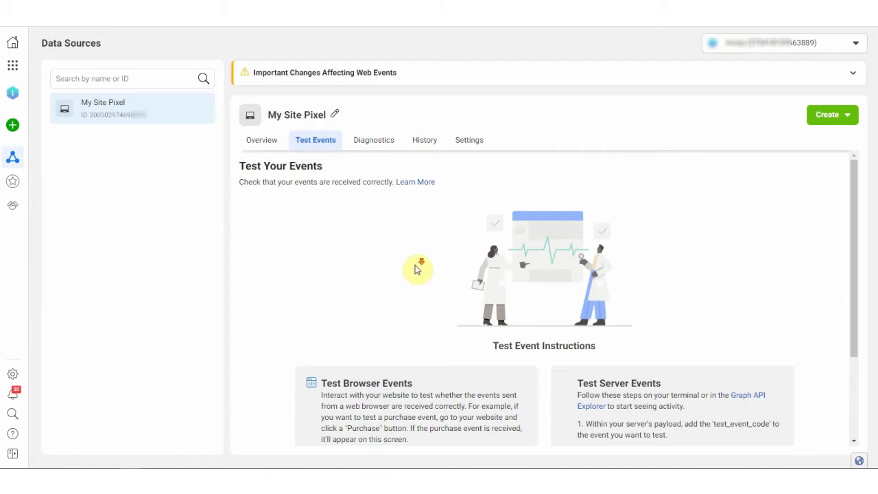
scroll(416, 269, "down", 3)
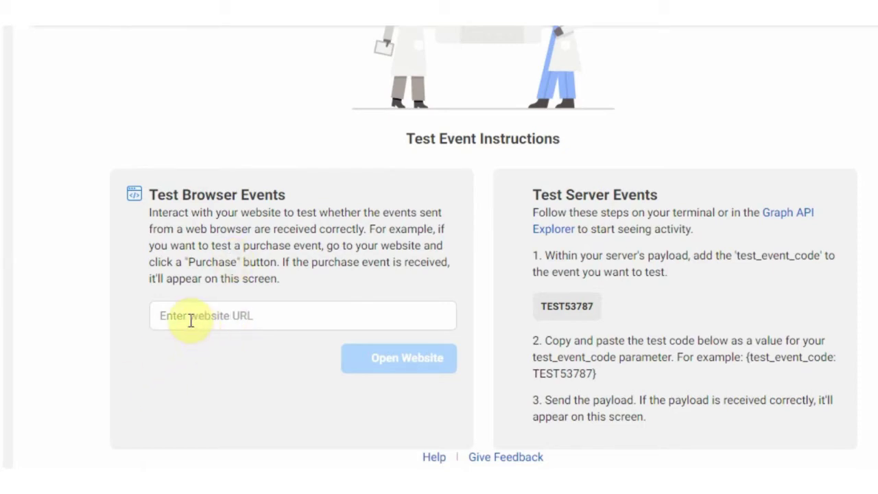
left_click(226, 316)
type("https://clemencekotoku.com/index.php/shop")
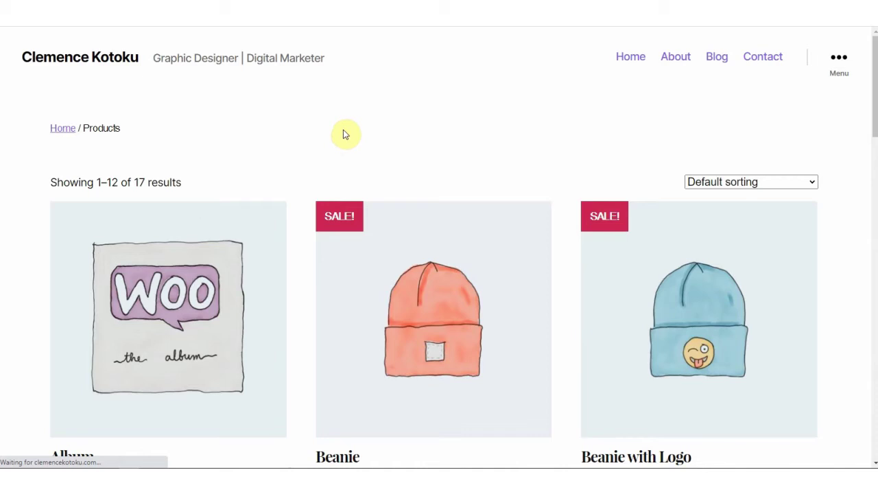
Add the $15.00 Album product to the cart from the shop page.
scroll(345, 134, "down", 1)
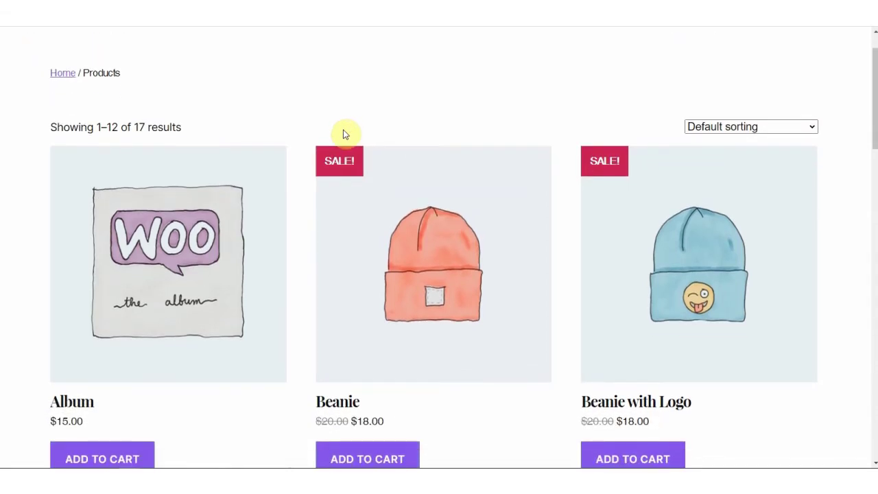
scroll(345, 134, "down", 1)
scroll(363, 131, "up", 2)
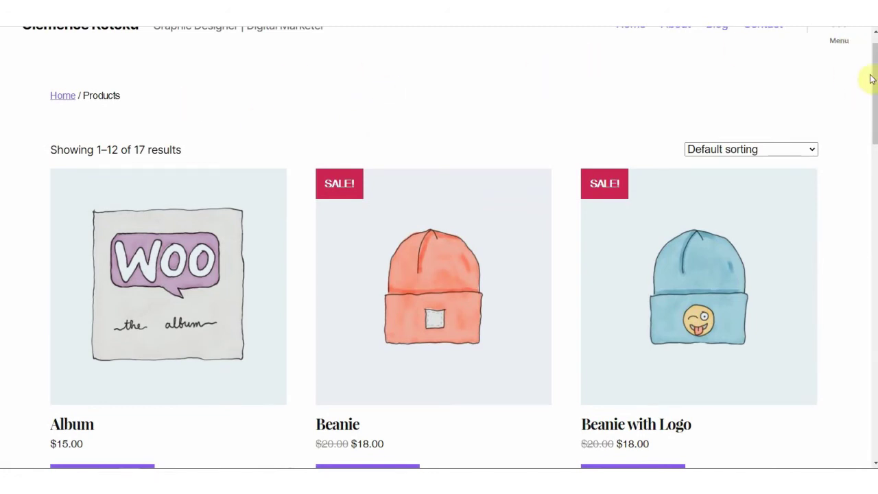
scroll(873, 80, "down", 1)
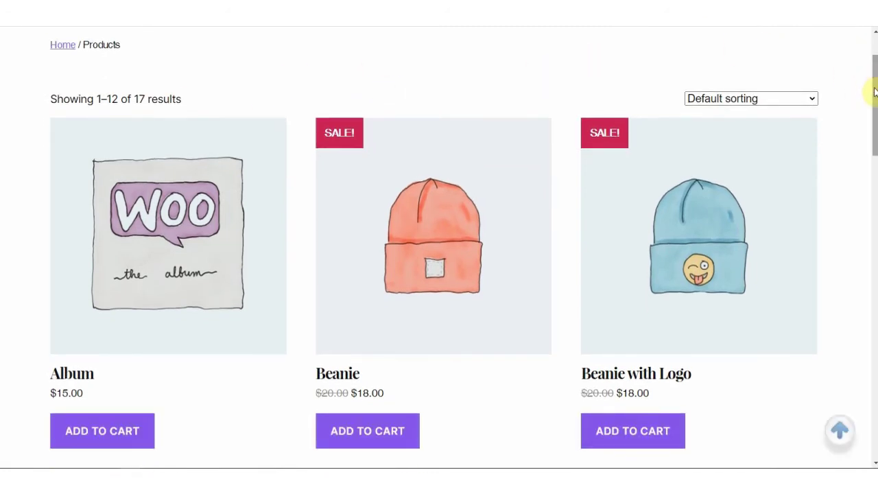
left_click(167, 266)
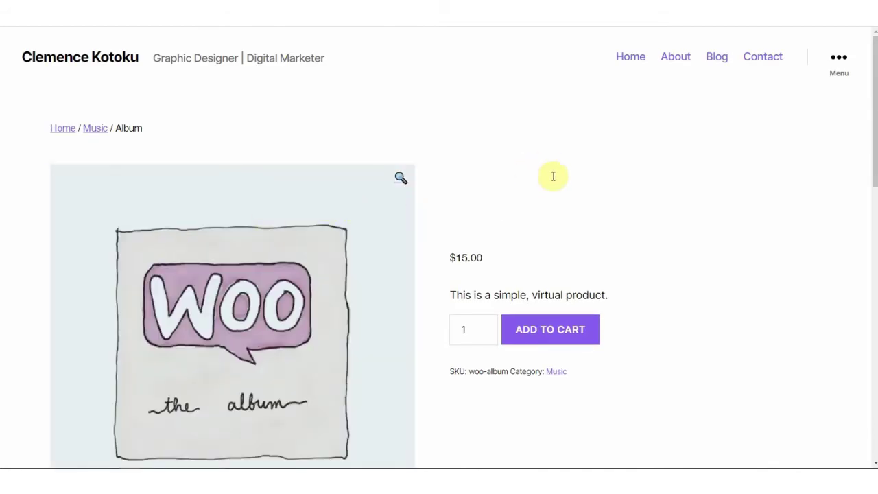
left_click(553, 339)
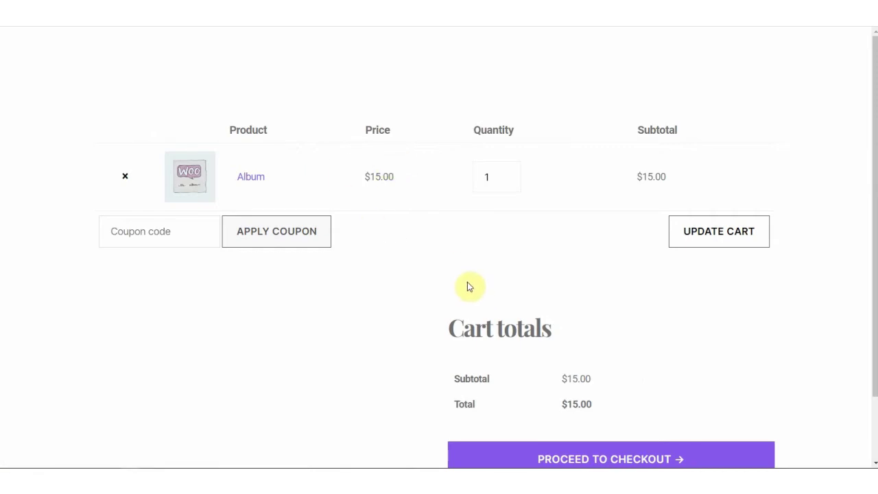
scroll(471, 260, "down", 1)
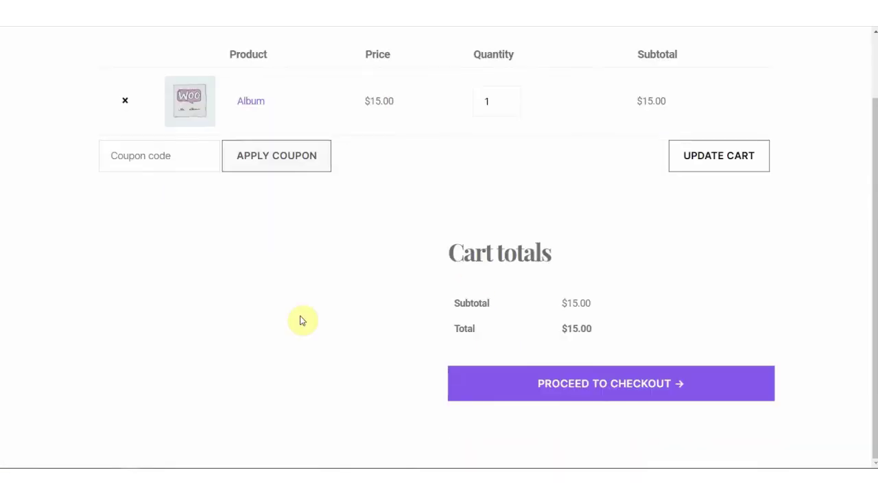
Check out with autofilled billing details and place the $15.00 cash-on-delivery Album order.
left_click(585, 385)
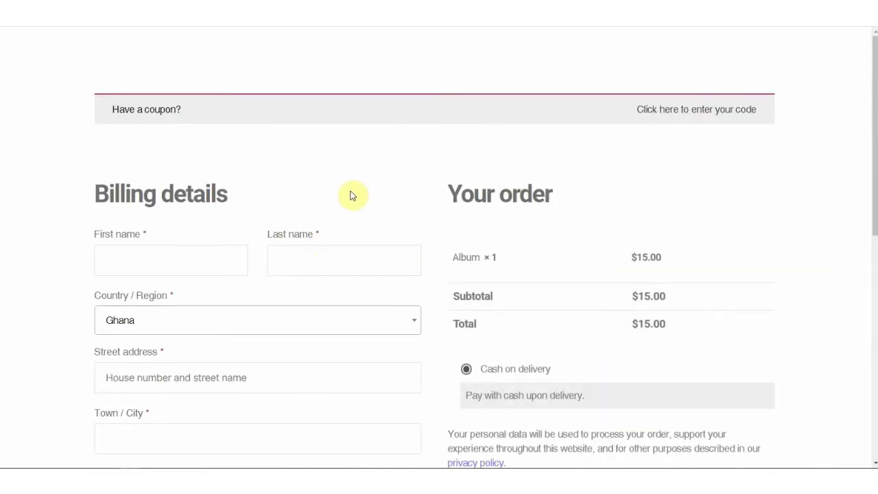
left_click(197, 247)
left_click(196, 297)
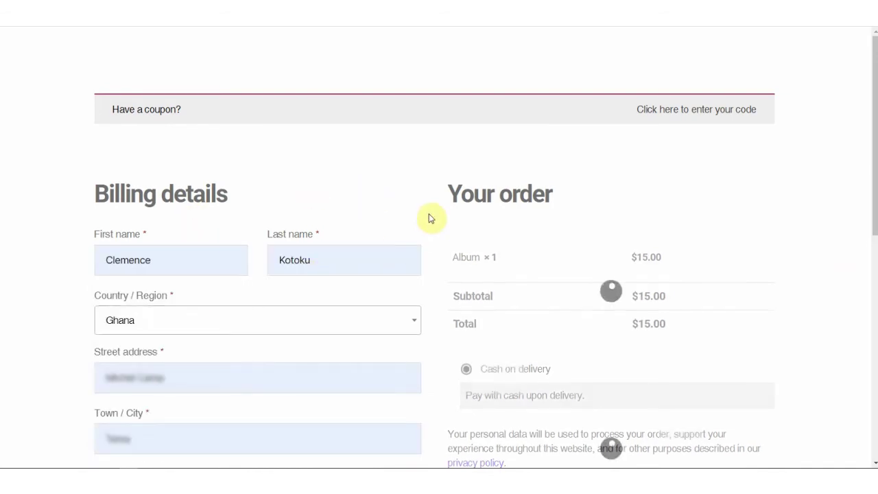
scroll(430, 219, "down", 2)
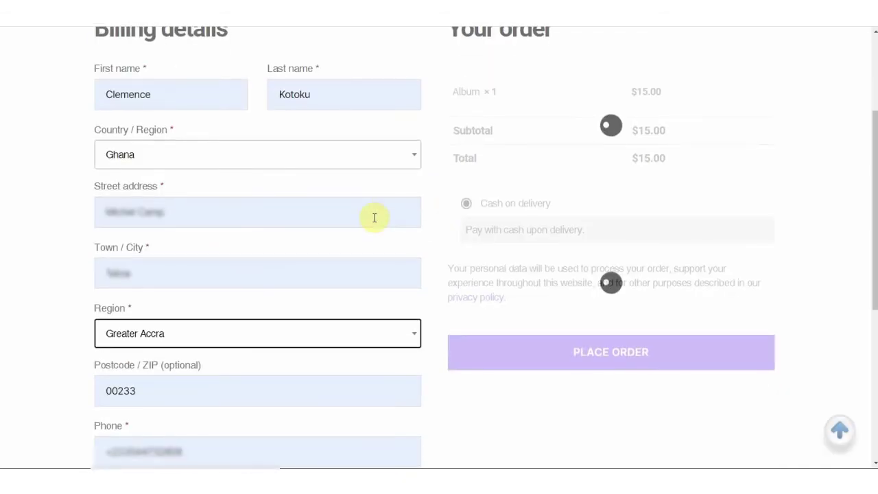
scroll(598, 296, "down", 2)
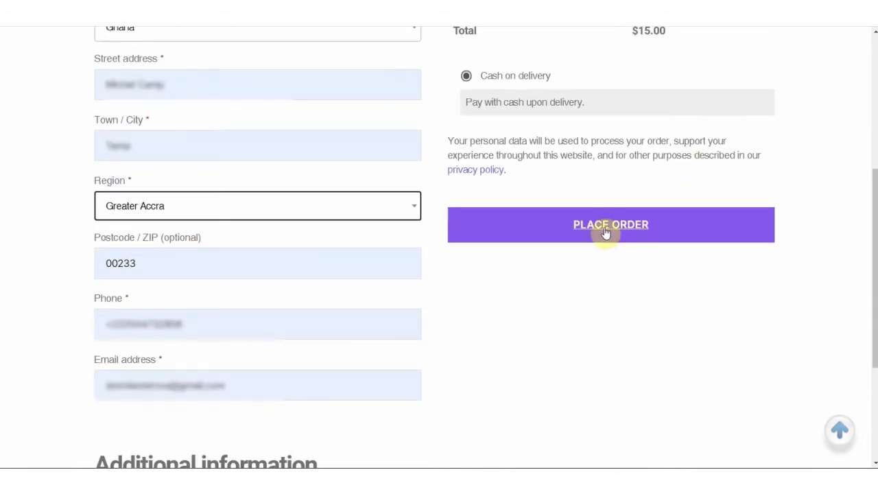
left_click(604, 228)
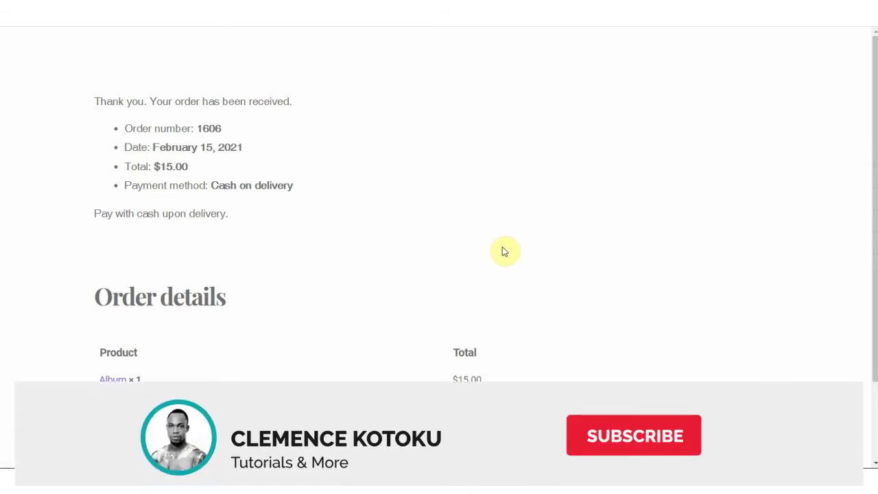
scroll(499, 240, "down", 2)
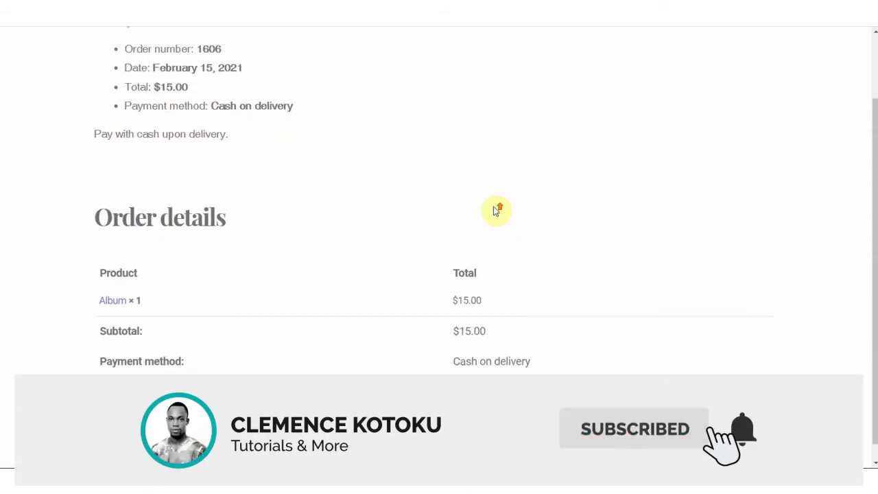
scroll(497, 209, "up", 2)
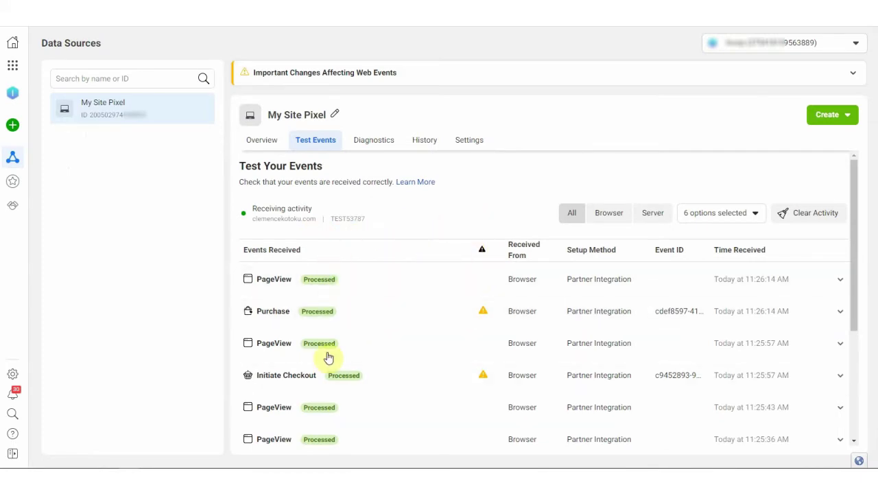
Inspect the details of the first PageView test event.
scroll(333, 357, "down", 3)
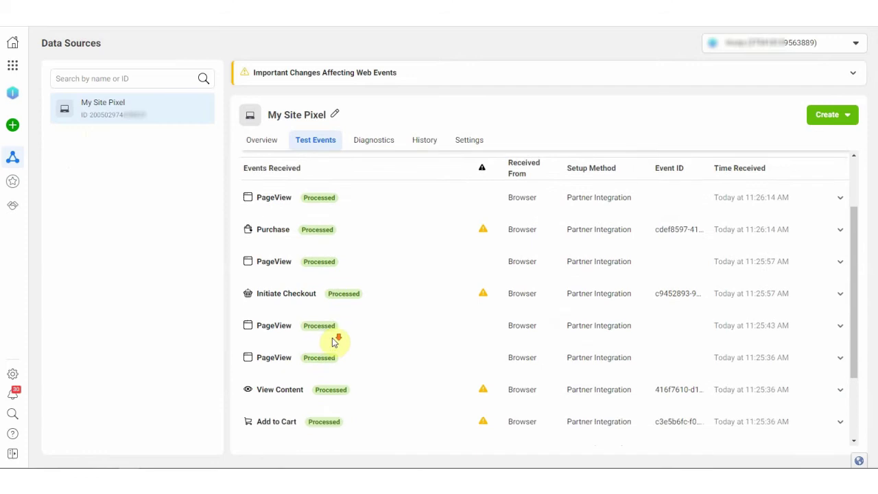
scroll(331, 247, "up", 2)
scroll(332, 247, "down", 1)
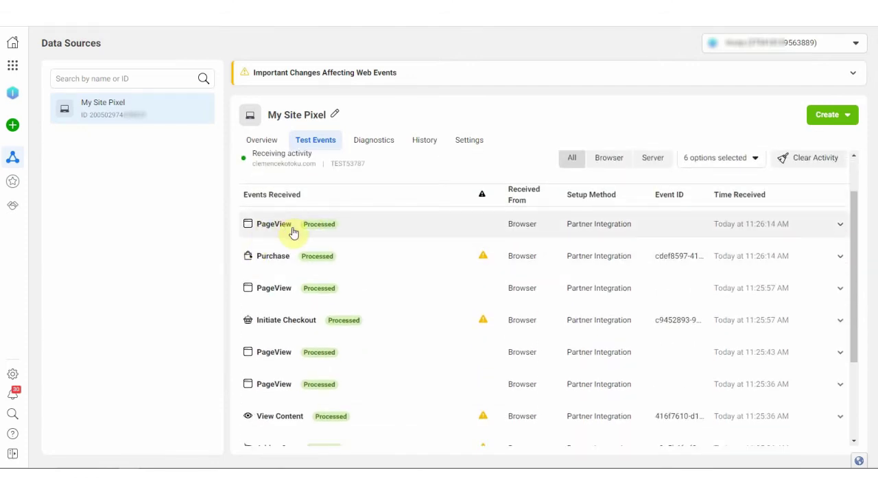
left_click(292, 232)
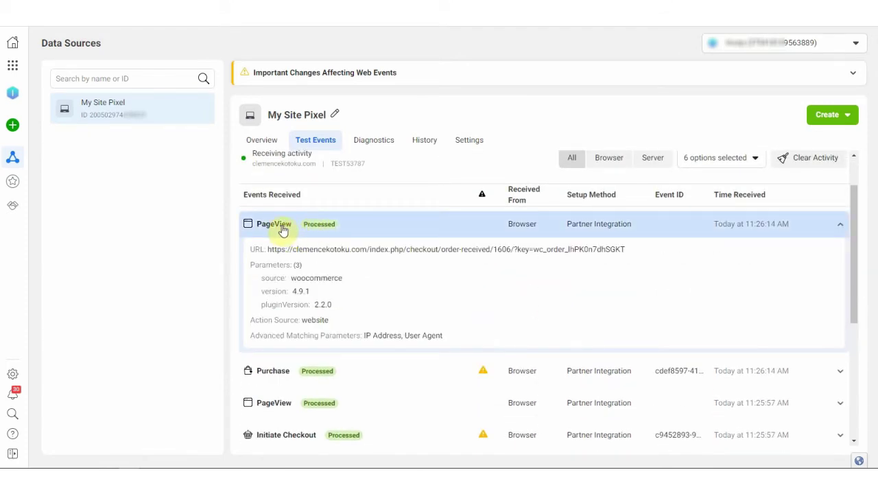
left_click(317, 227)
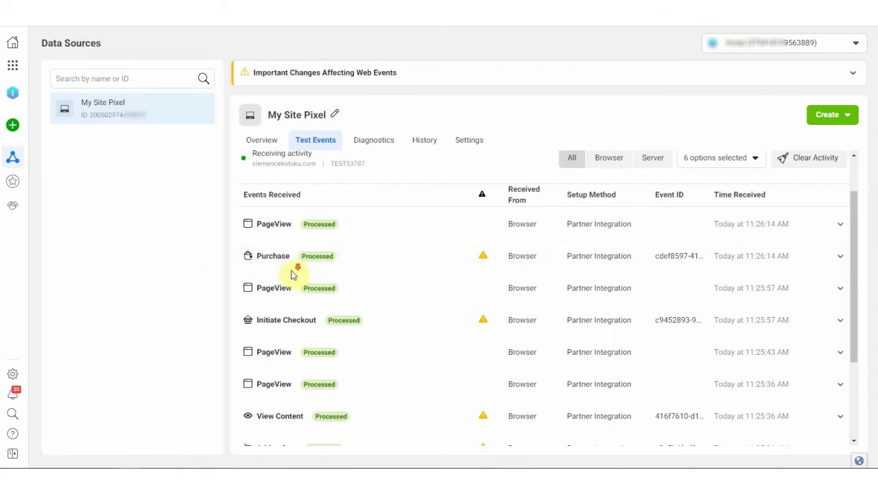
Inspect the View Content event details and check the processed Purchase event in the list.
scroll(293, 268, "down", 1)
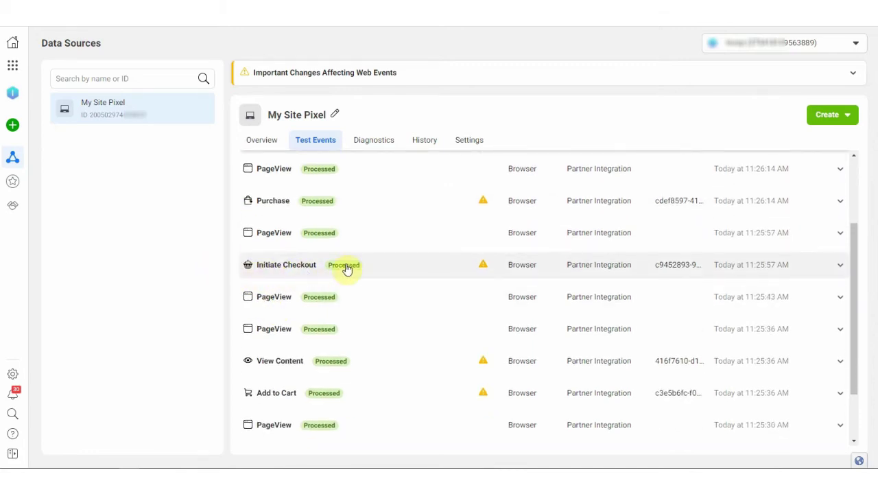
left_click(294, 369)
scroll(350, 386, "down", 1)
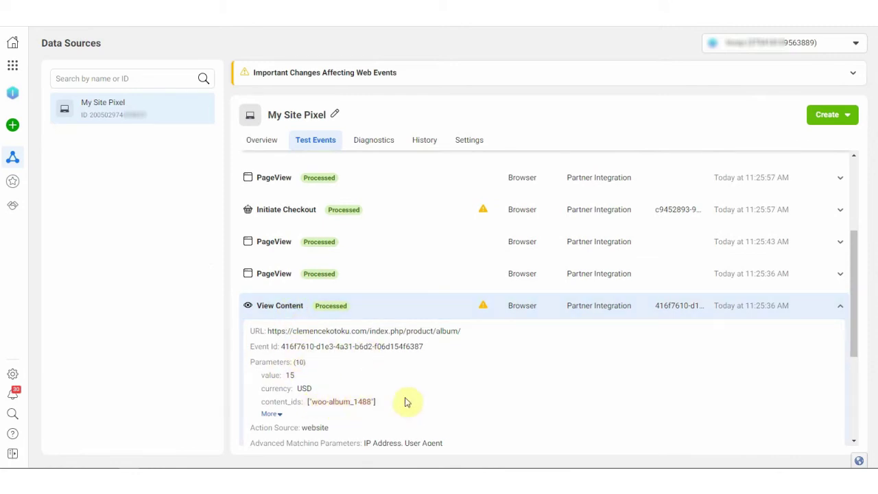
left_click(307, 303)
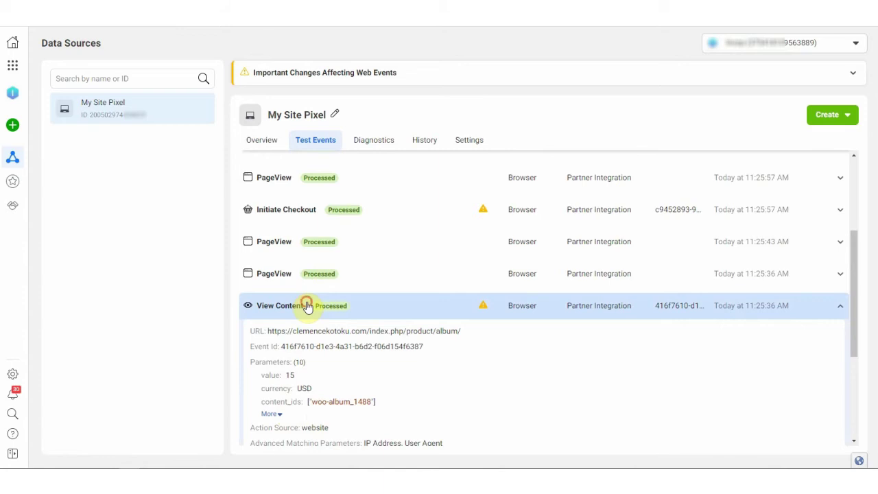
scroll(357, 337, "down", 1)
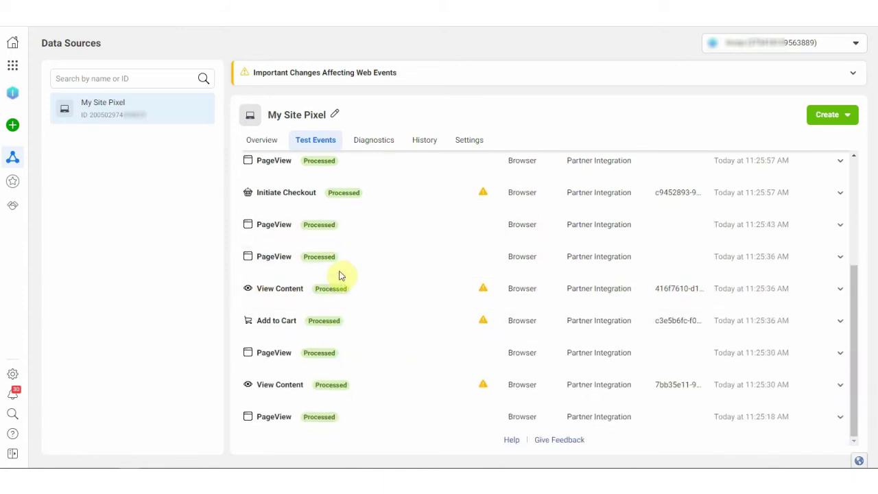
scroll(337, 274, "up", 5)
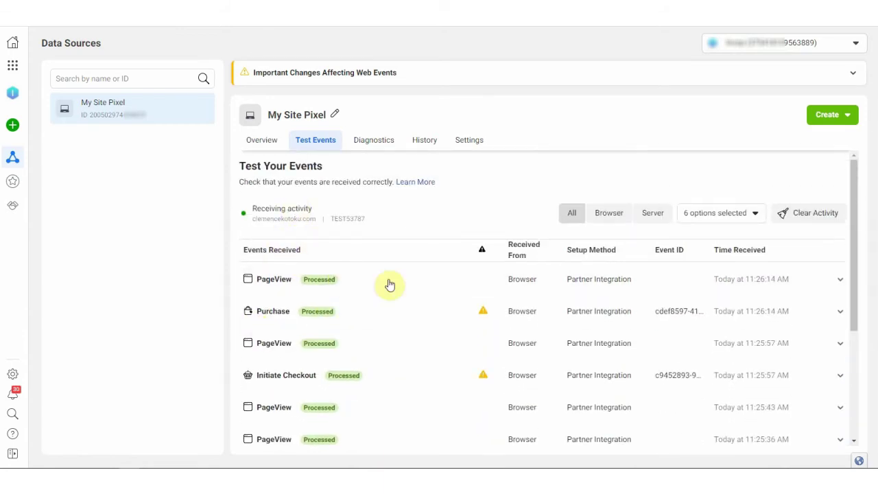
scroll(384, 284, "down", 3)
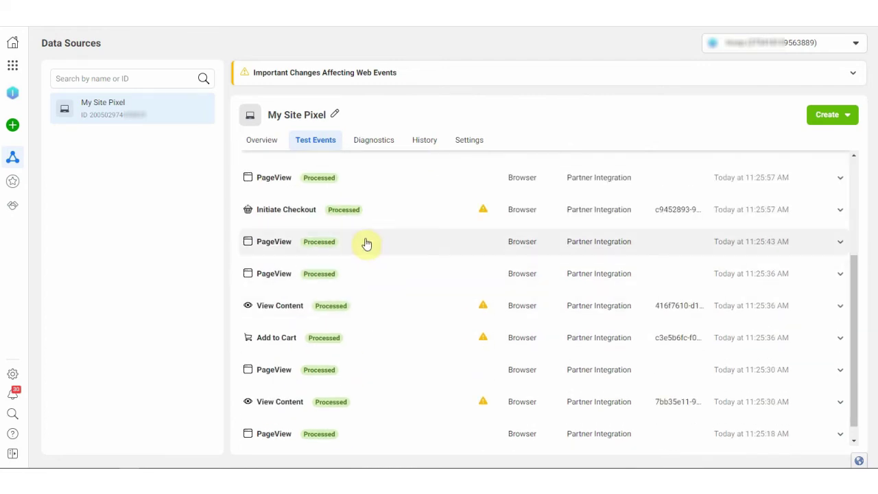
scroll(365, 289, "up", 3)
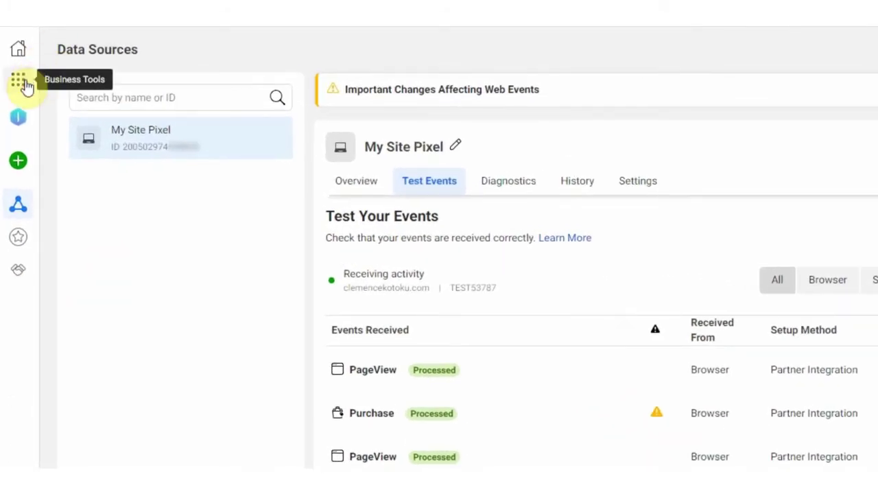
Start a new campaign in Ads Manager with Conversions as the objective.
left_click(26, 85)
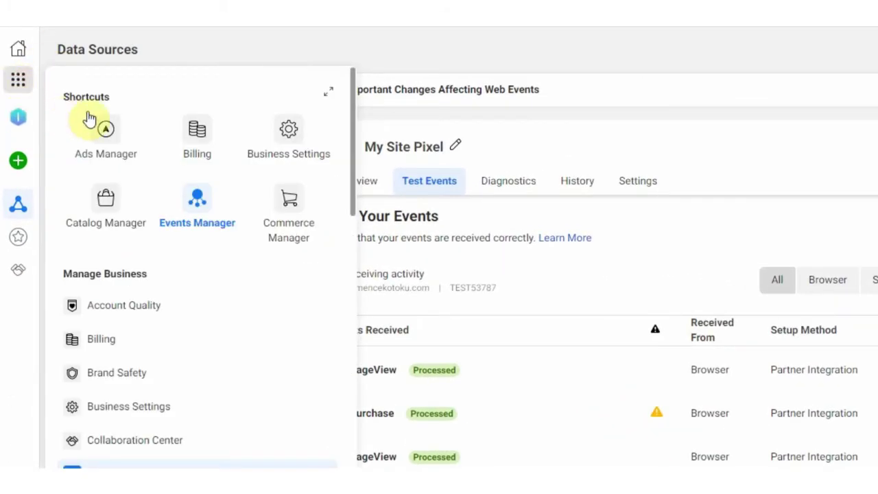
left_click(106, 134)
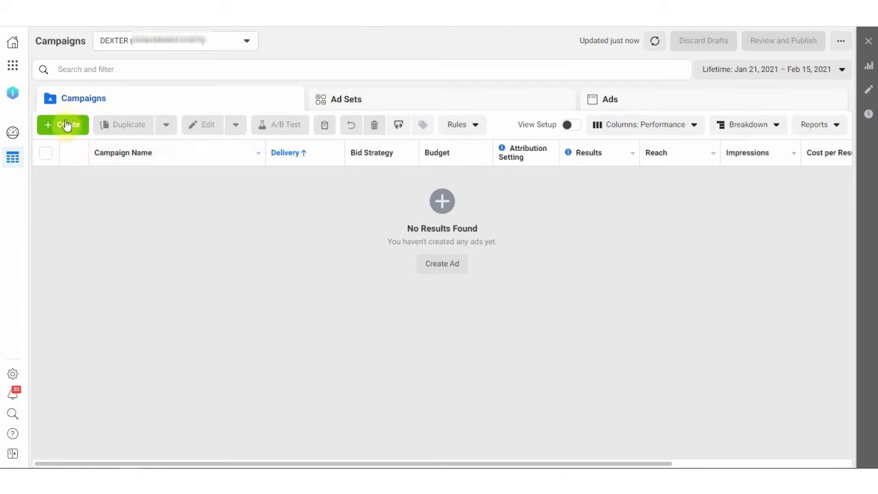
left_click(67, 126)
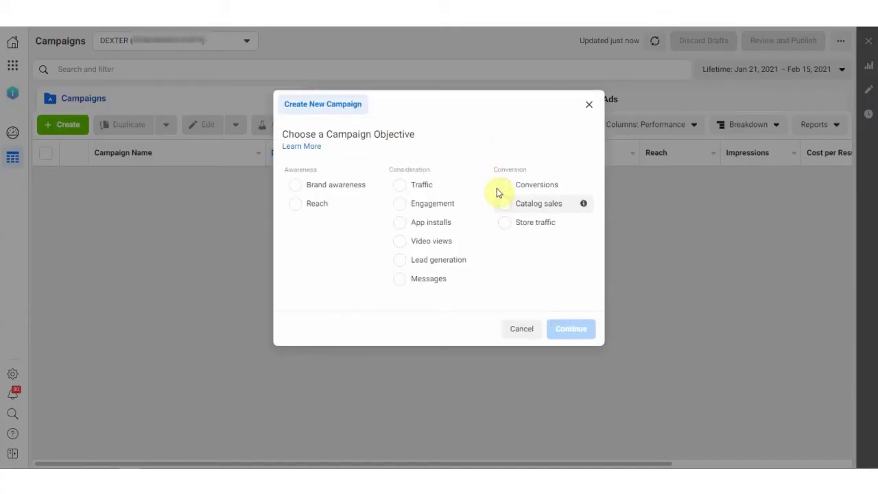
left_click(501, 195)
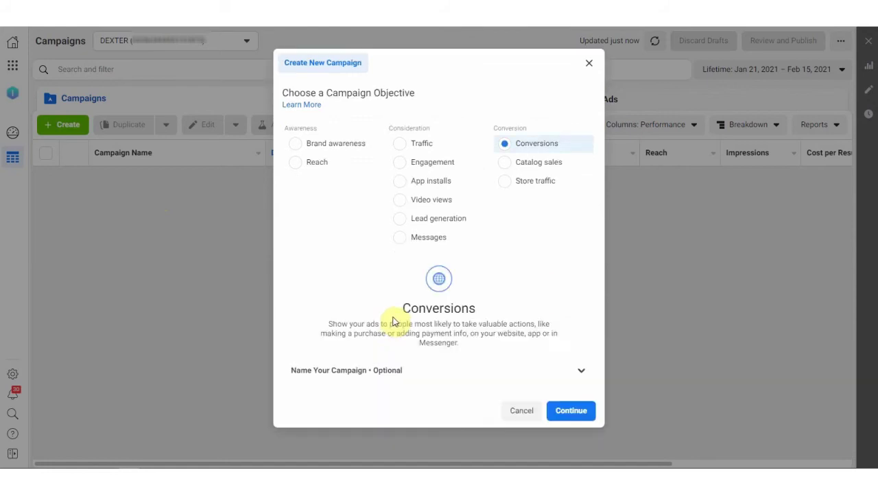
Name the campaign 'Campaign', ad set 'Audience' and ad 'Creative', and create the draft.
left_click(556, 374)
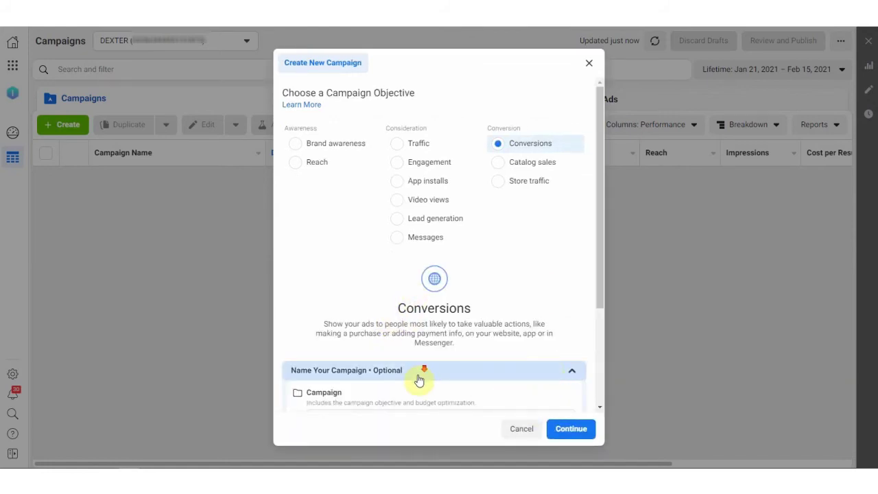
scroll(412, 370, "down", 2)
left_click(359, 278)
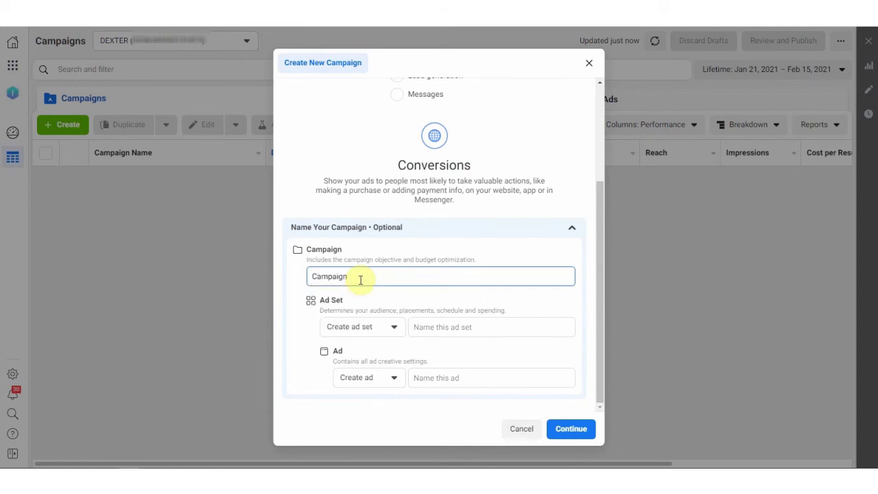
type("Campaign")
left_click(449, 328)
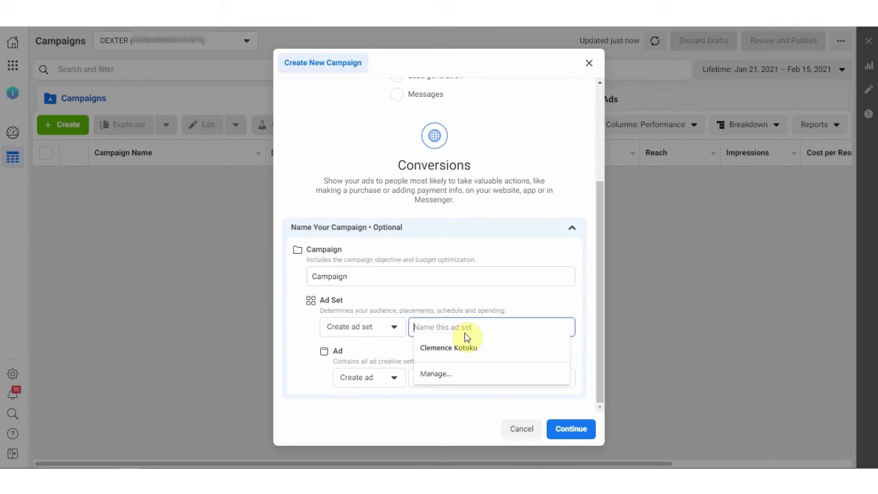
type("A")
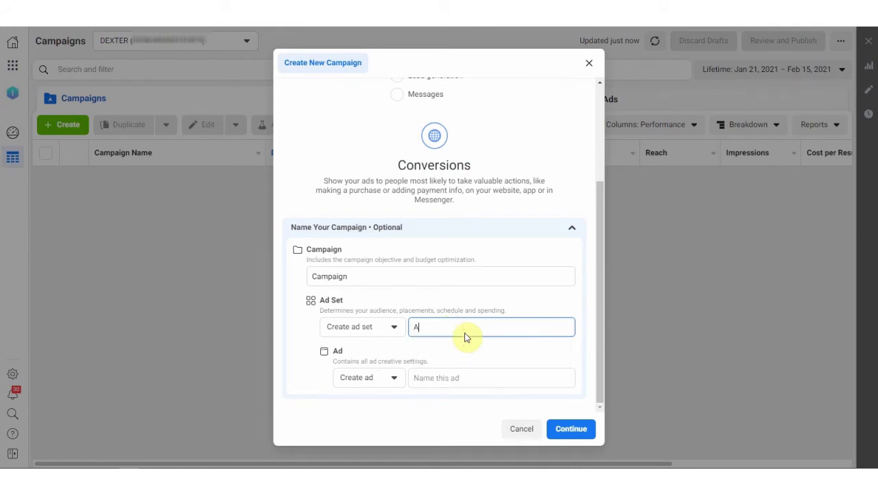
type("udience")
left_click(465, 378)
type("C")
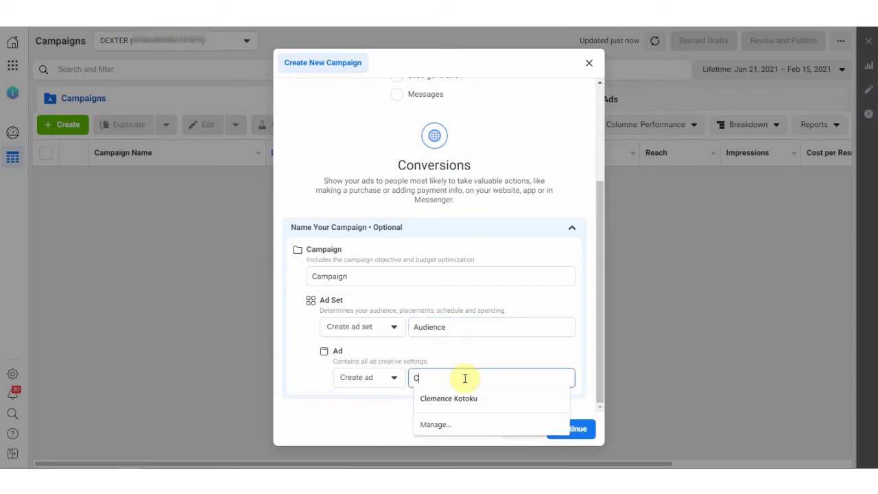
type("reative")
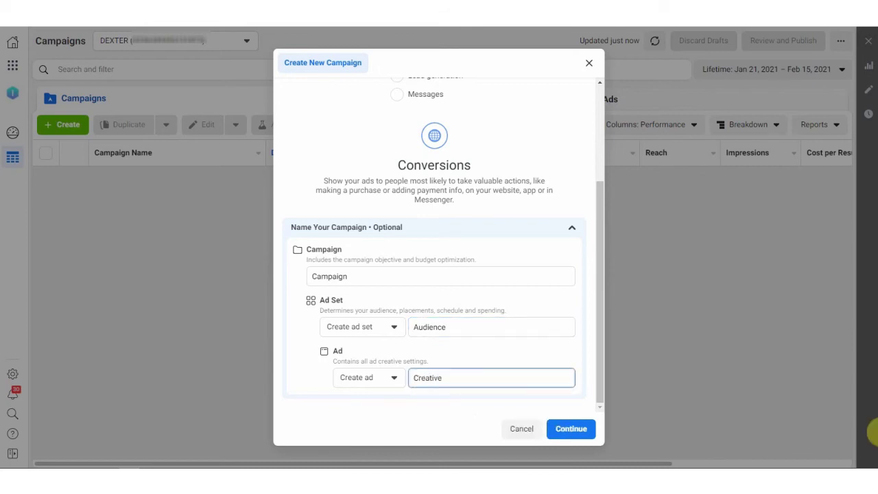
left_click(572, 430)
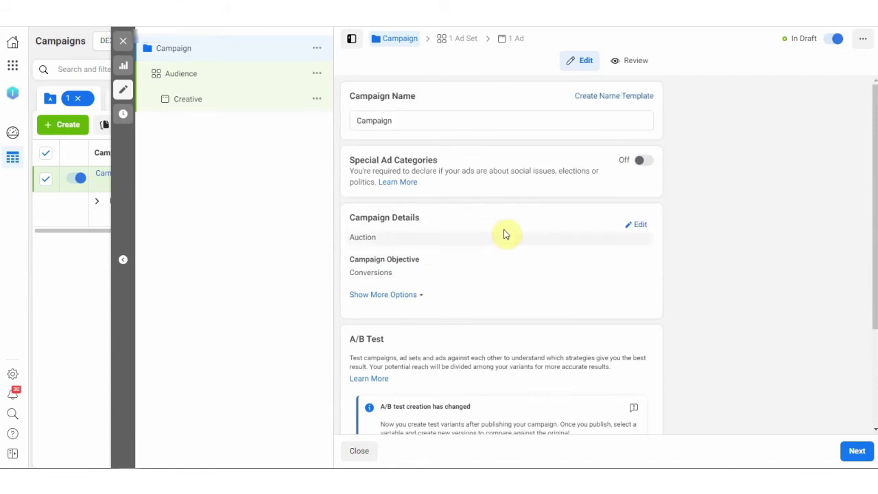
Switch on Campaign Budget Optimization at $20.00 daily and continue to the ad set.
scroll(468, 264, "down", 2)
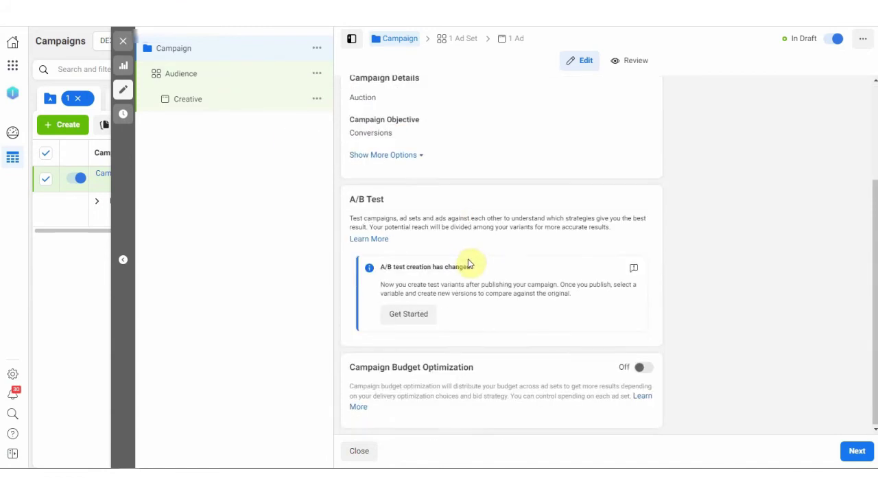
left_click(645, 366)
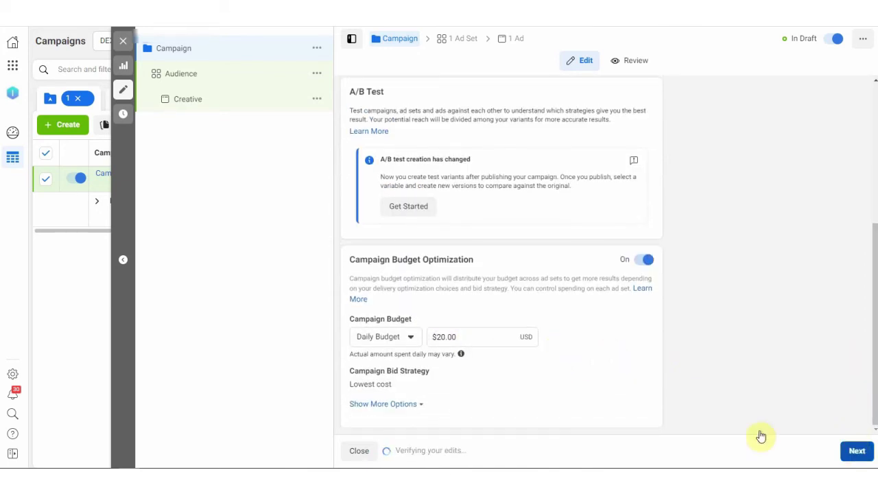
left_click(857, 451)
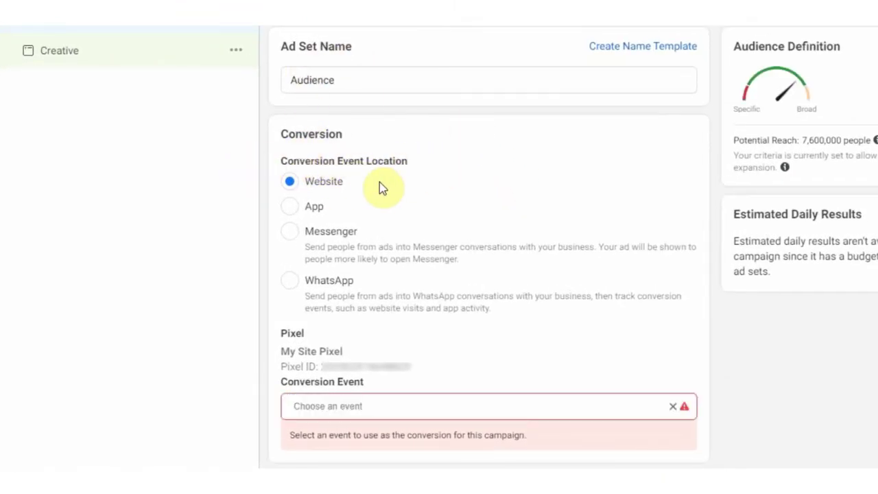
Set the Audience ad set's conversion event to Purchase and review schedule, audience and placements.
scroll(490, 183, "down", 3)
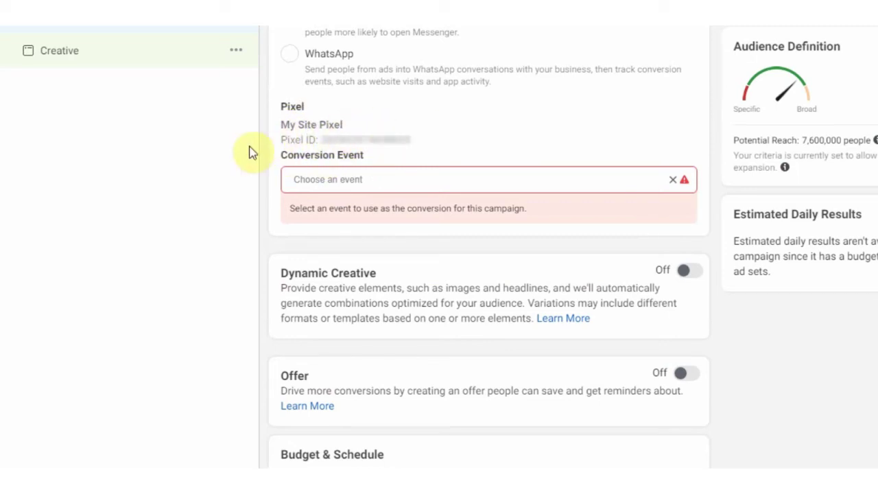
left_click(429, 179)
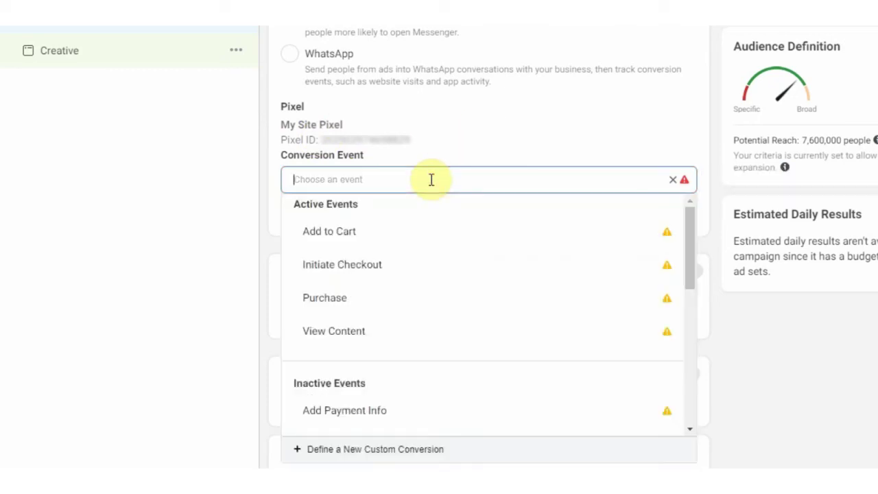
left_click(402, 302)
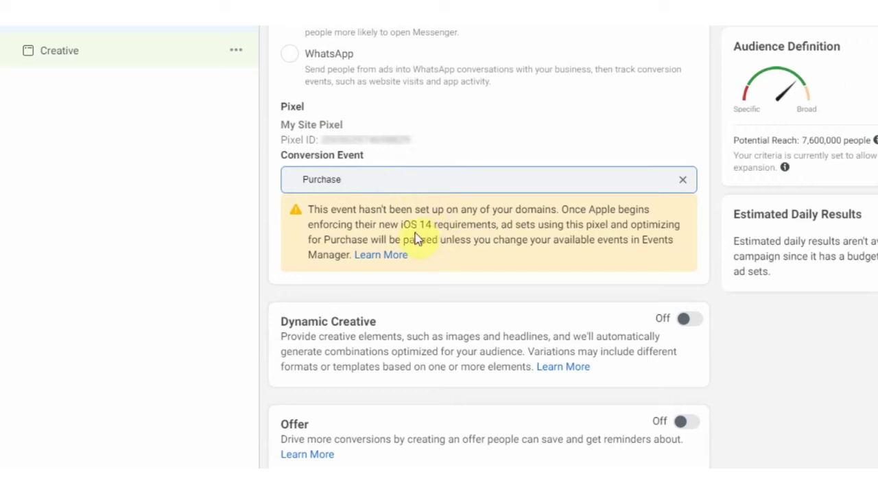
scroll(429, 195, "down", 3)
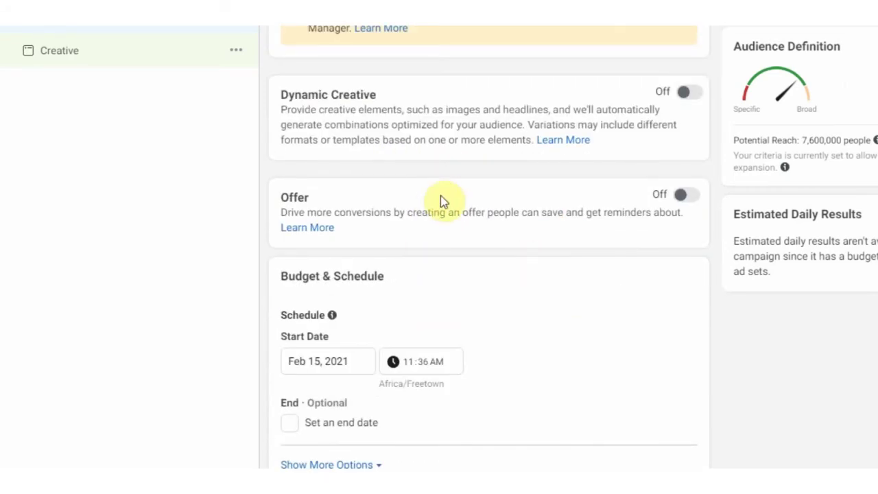
scroll(440, 196, "down", 1)
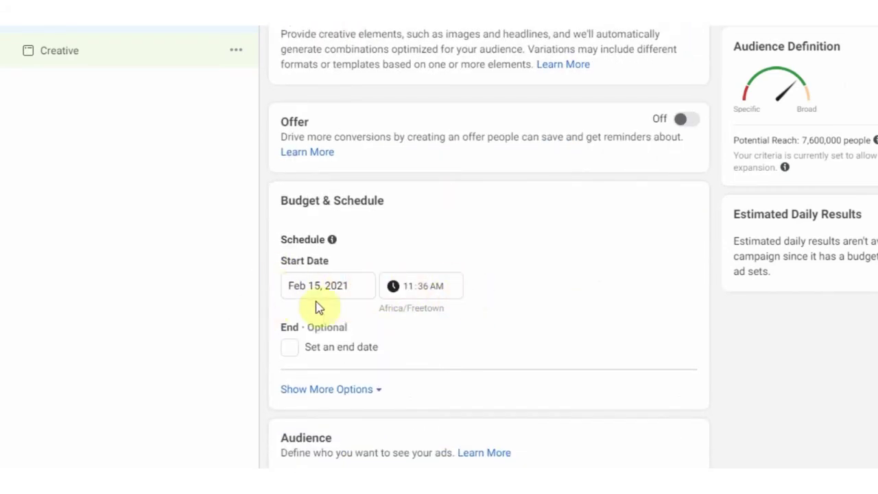
mouse_move(332, 239)
scroll(385, 303, "down", 3)
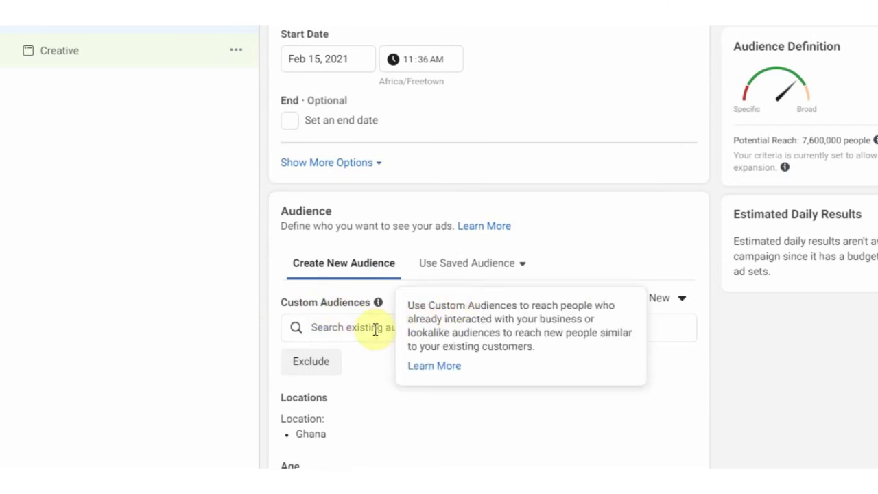
scroll(384, 329, "down", 6)
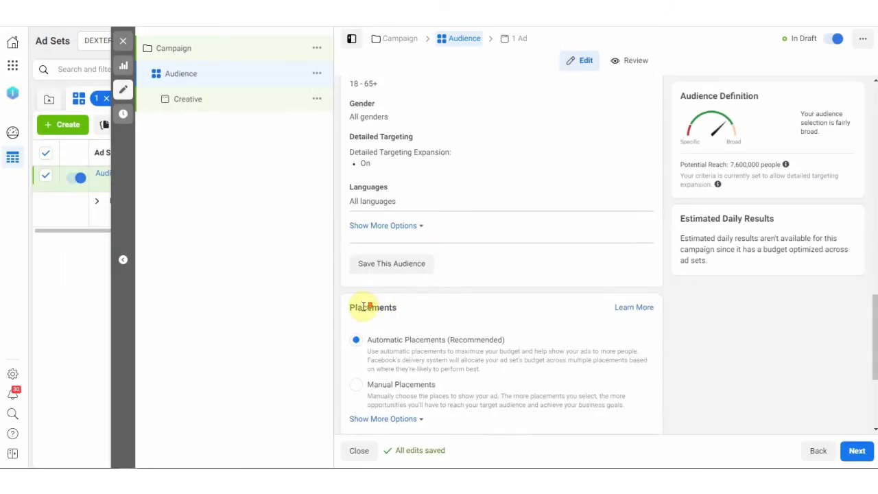
scroll(363, 305, "down", 3)
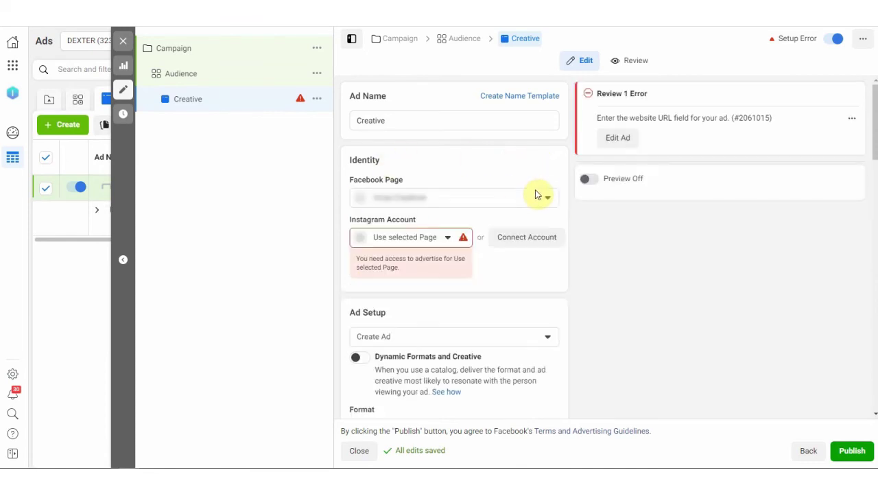
Choose the available Instagram account for the ad and scroll down to the Ad Creative section.
left_click(448, 237)
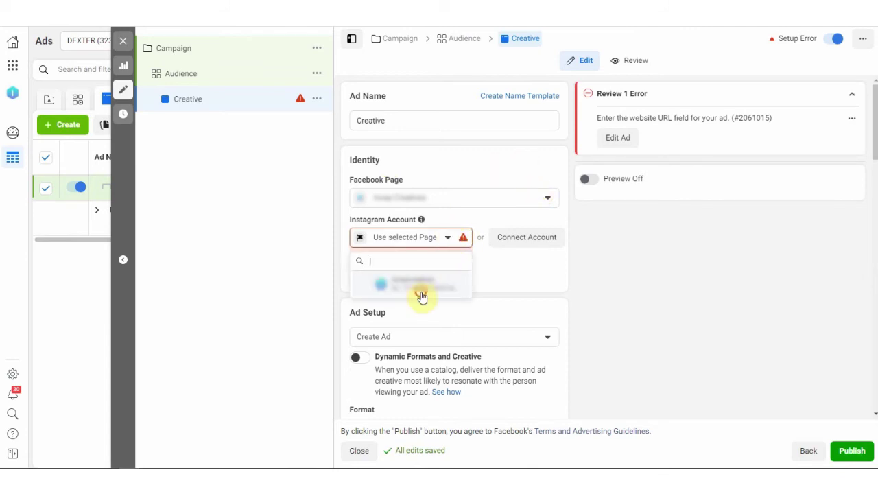
left_click(422, 297)
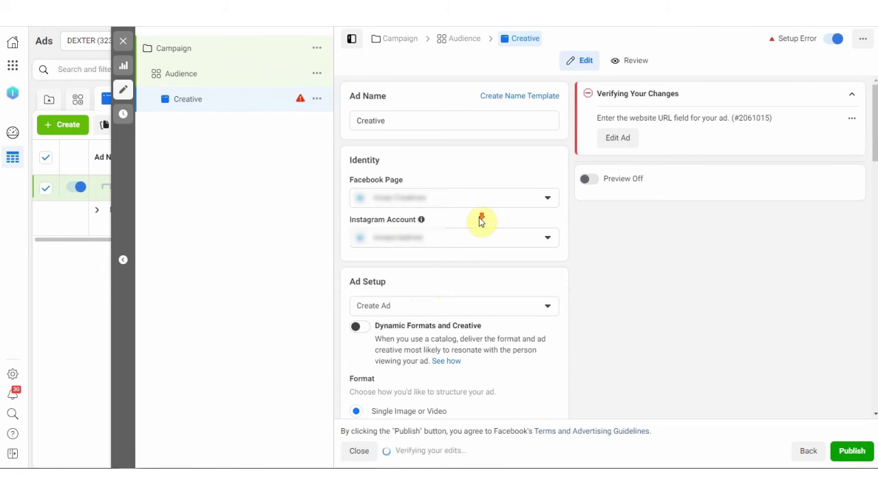
scroll(501, 226, "down", 2)
scroll(525, 229, "down", 2)
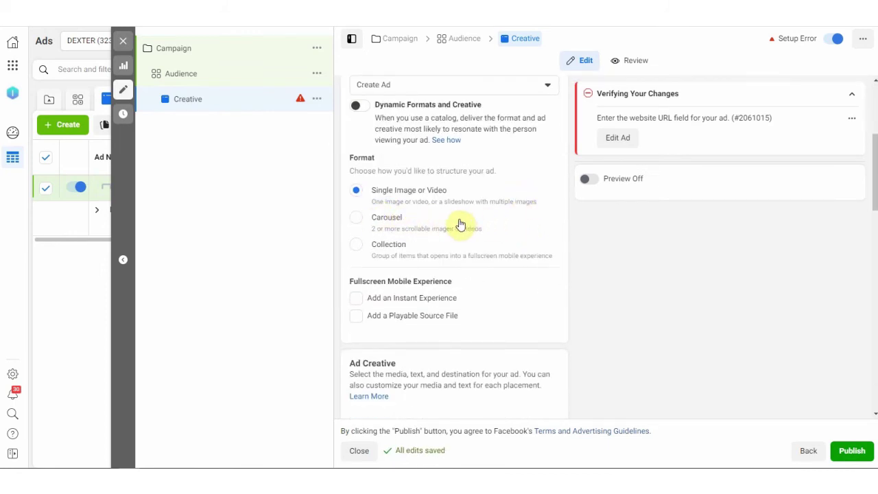
scroll(460, 225, "down", 5)
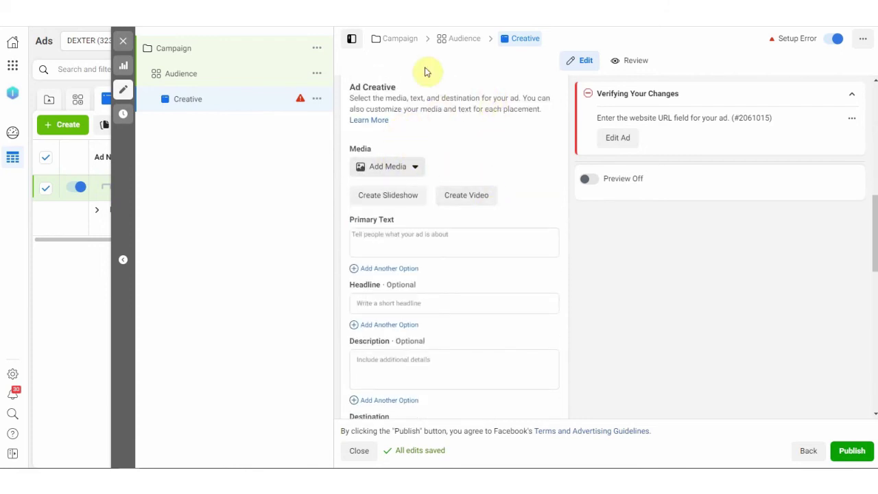
scroll(412, 150, "up", 5)
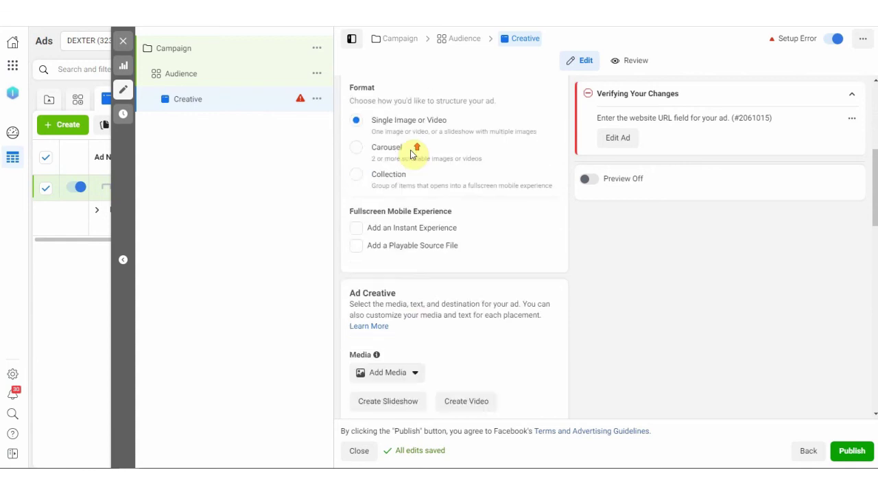
scroll(511, 177, "down", 3)
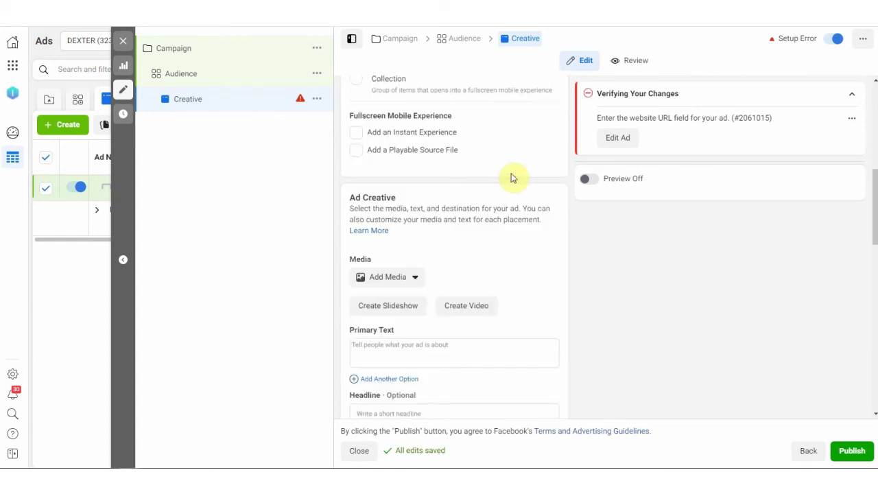
scroll(480, 172, "down", 2)
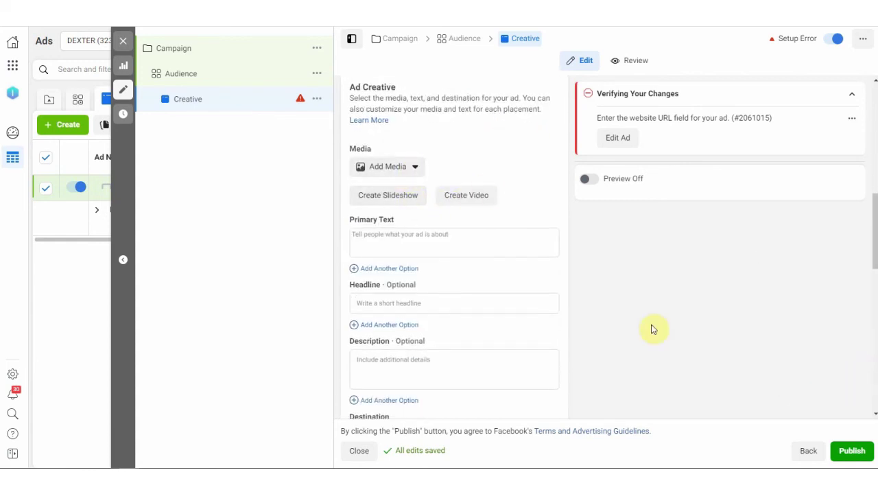
Upload tevise.jpg and set it as the ad's image, accepting the placement crops.
left_click(412, 168)
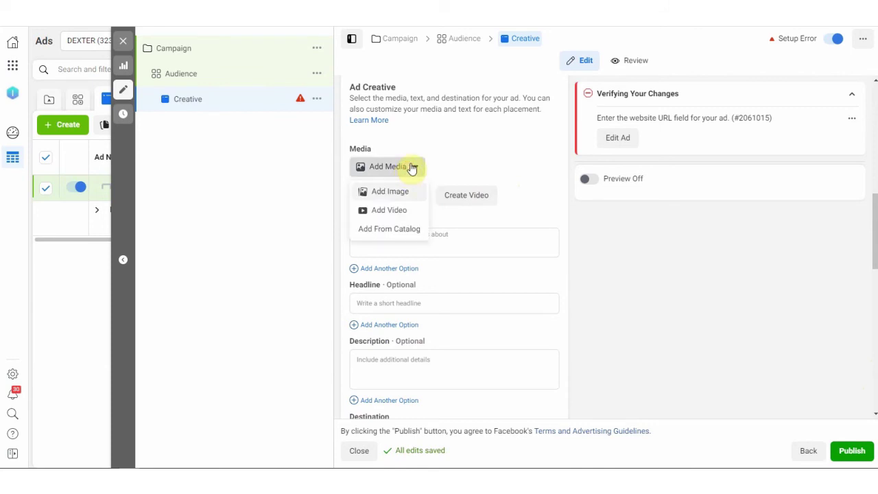
left_click(396, 199)
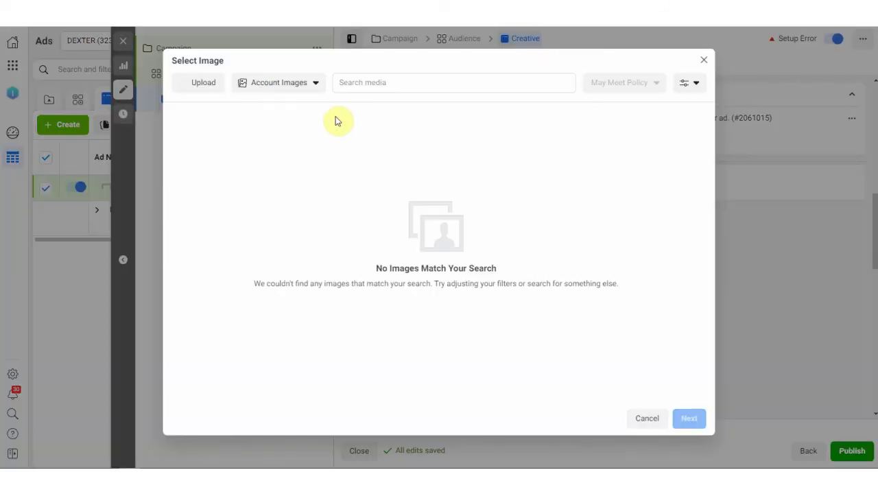
left_click(206, 83)
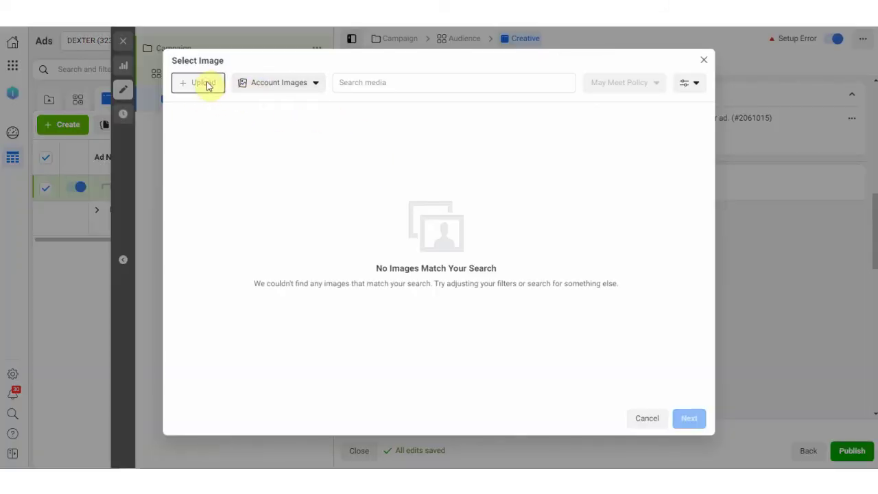
double_click(242, 219)
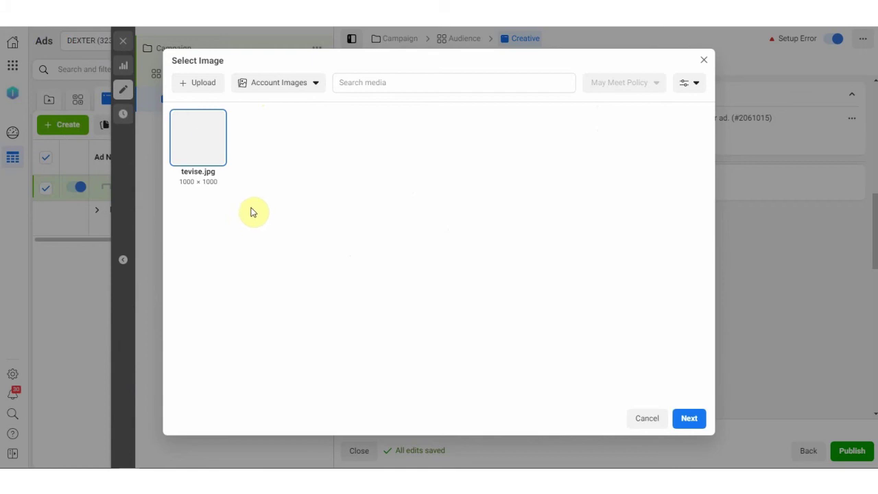
left_click(486, 237)
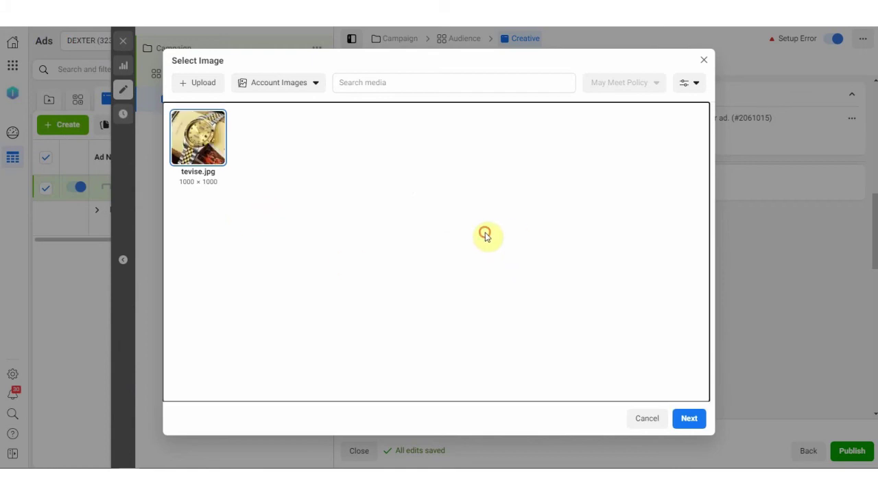
left_click(681, 419)
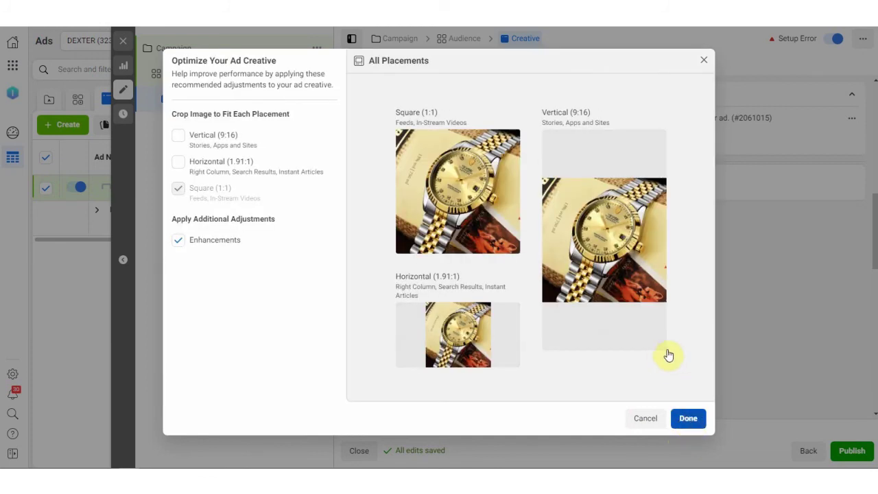
left_click(688, 418)
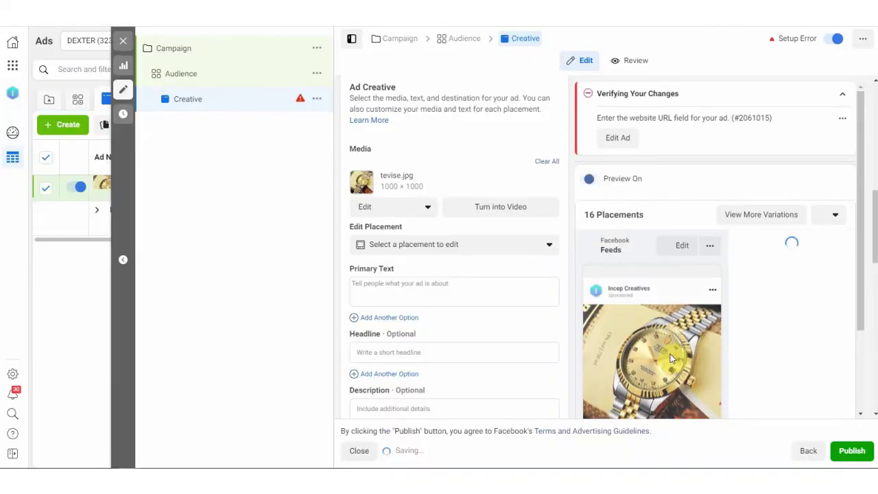
Enter 'Beautiful Watch' as the ad's primary text.
left_click(409, 283)
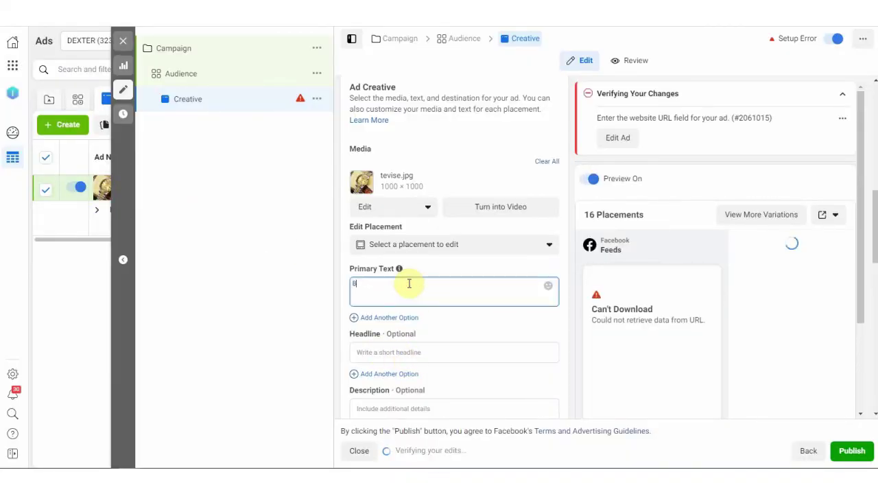
type("Beautifu")
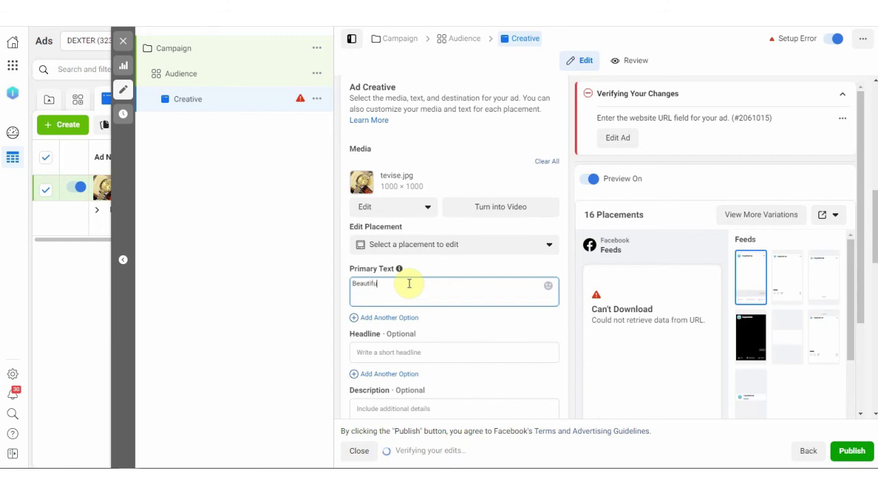
type("l Wat")
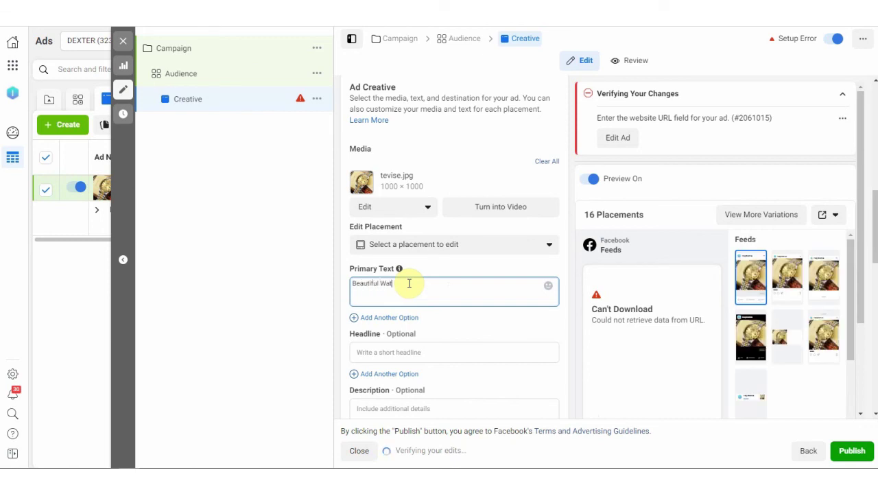
type("ch")
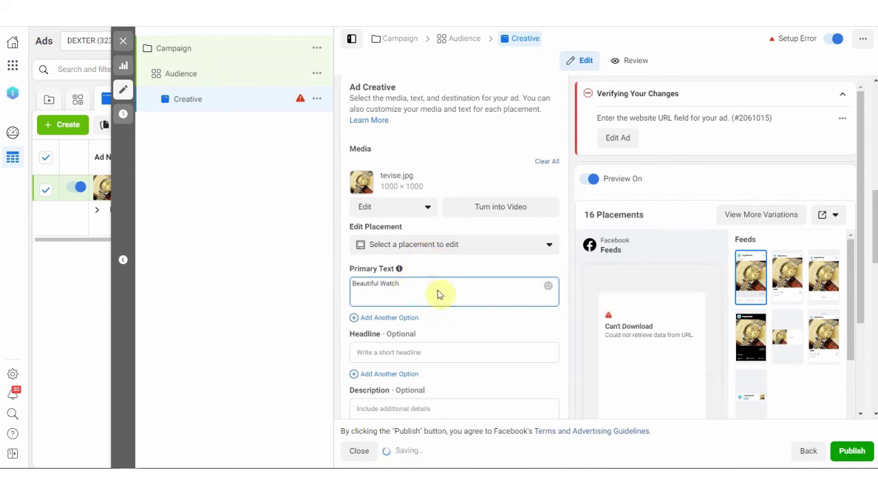
scroll(535, 353, "down", 3)
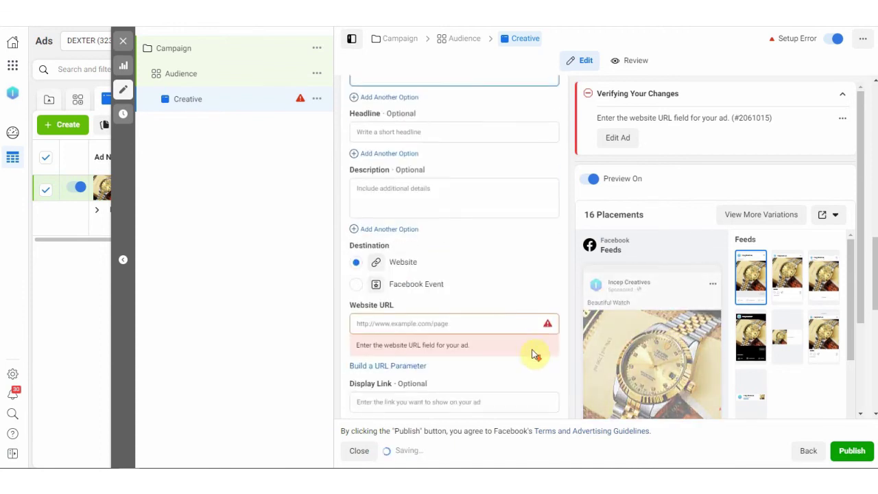
scroll(480, 329, "down", 3)
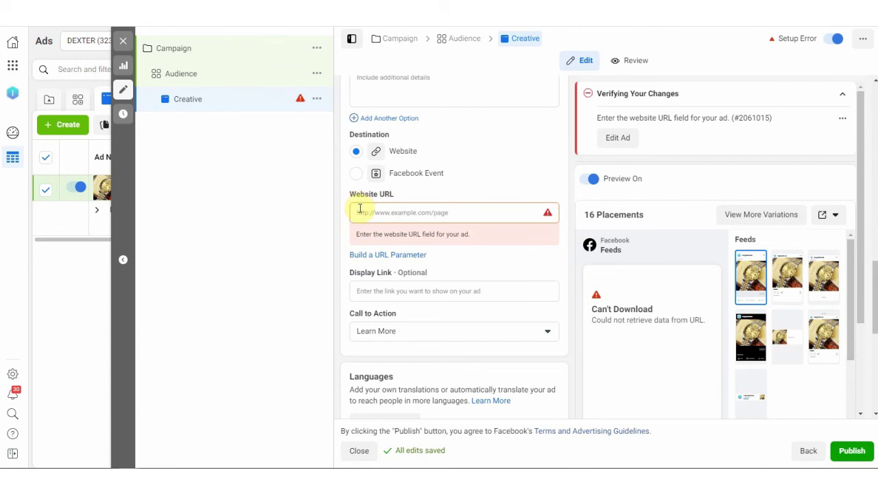
left_click(417, 212)
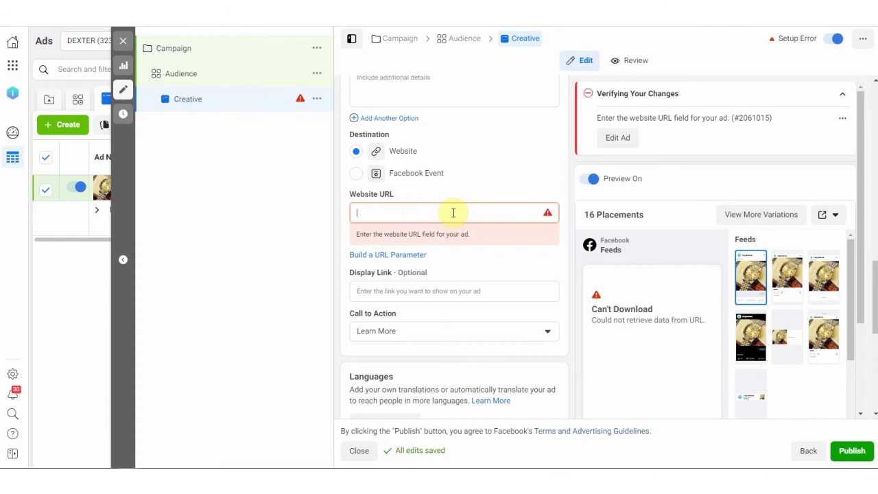
Paste the store's shop page address as the website URL and review the updated ad form.
scroll(402, 228, "up", 2)
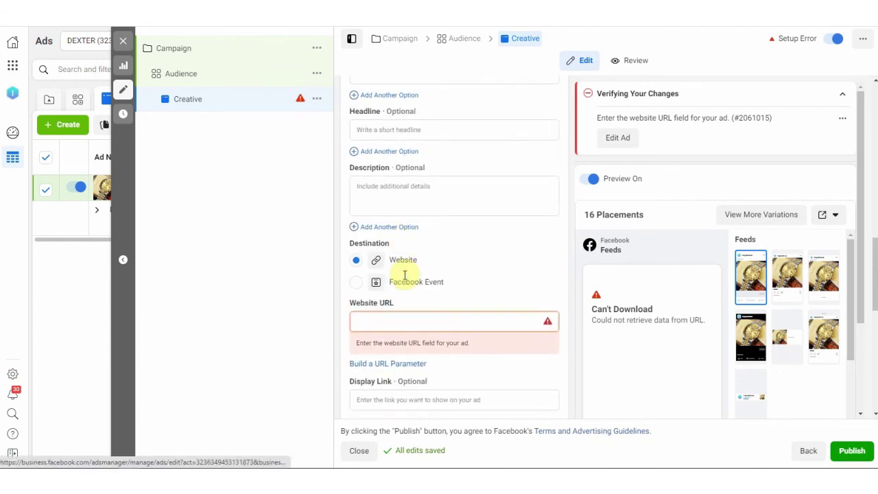
scroll(404, 274, "down", 1)
type("https://clemencekotoku.com/index.php/shop")
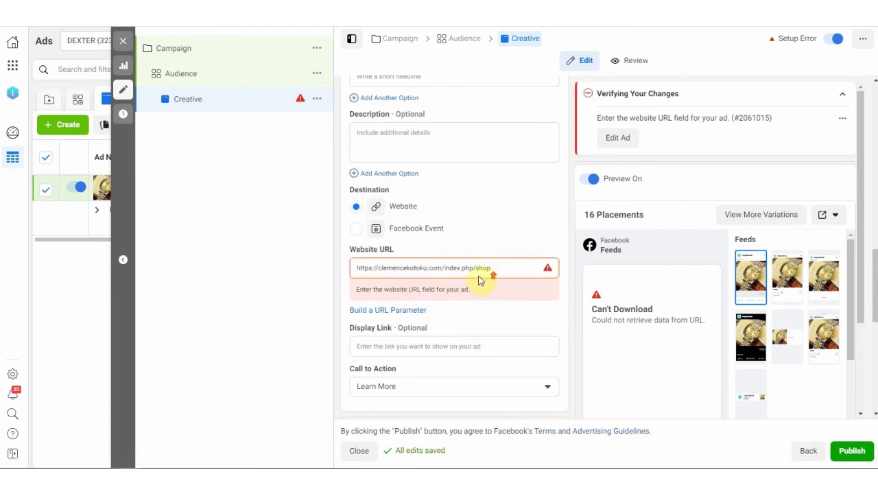
scroll(418, 296, "down", 1)
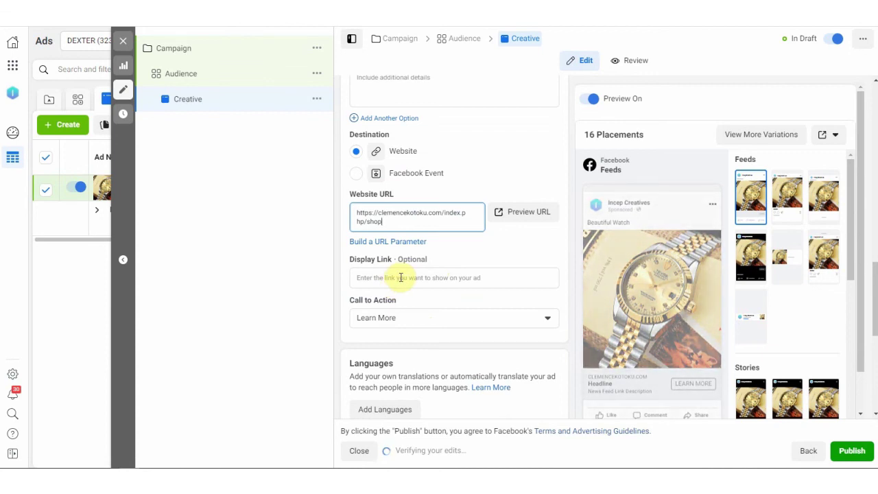
scroll(411, 278, "down", 5)
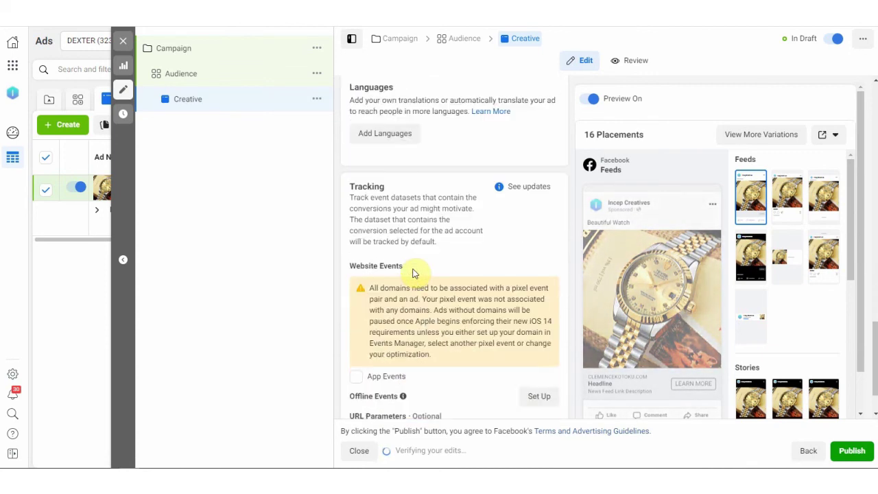
scroll(414, 276, "down", 1)
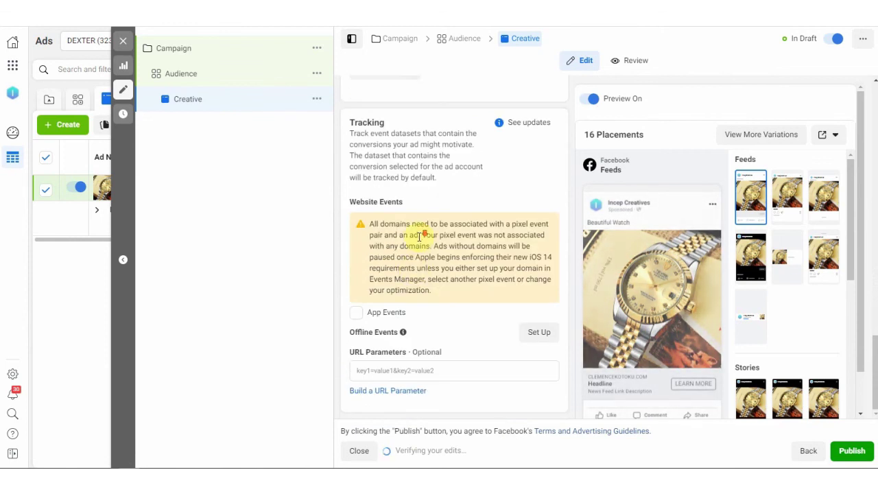
scroll(420, 236, "up", 8)
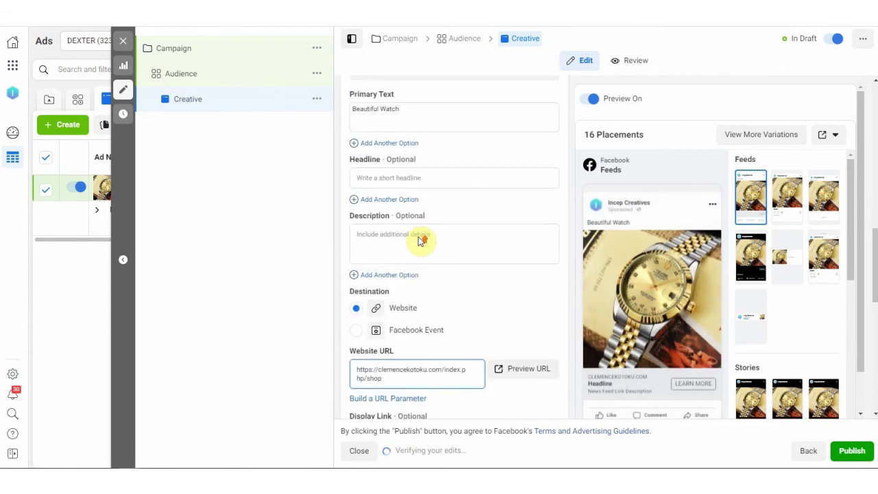
scroll(420, 237, "up", 4)
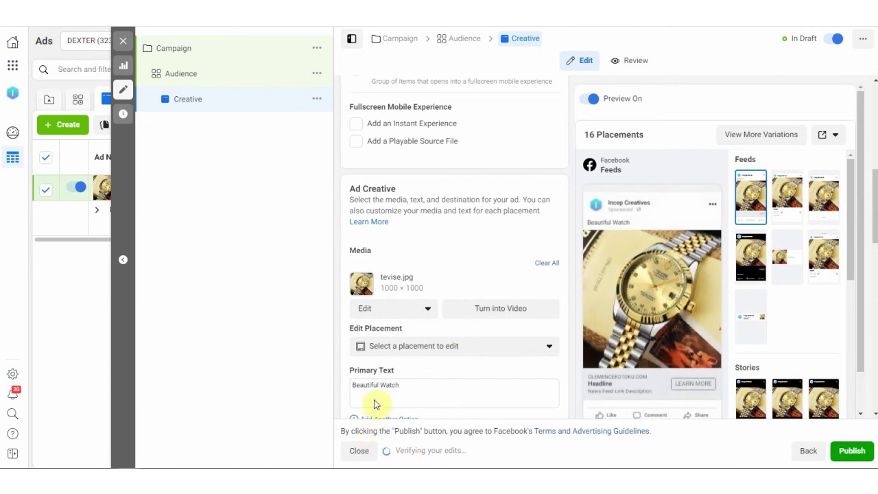
scroll(501, 233, "down", 2)
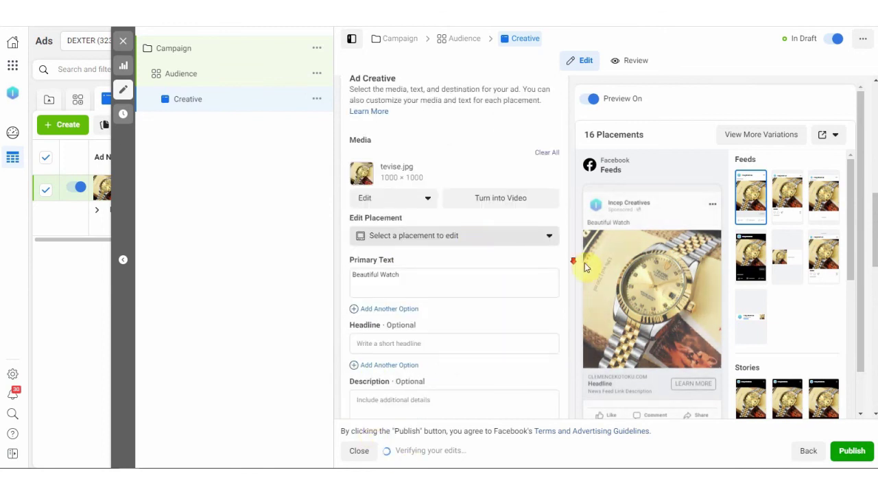
left_click(856, 450)
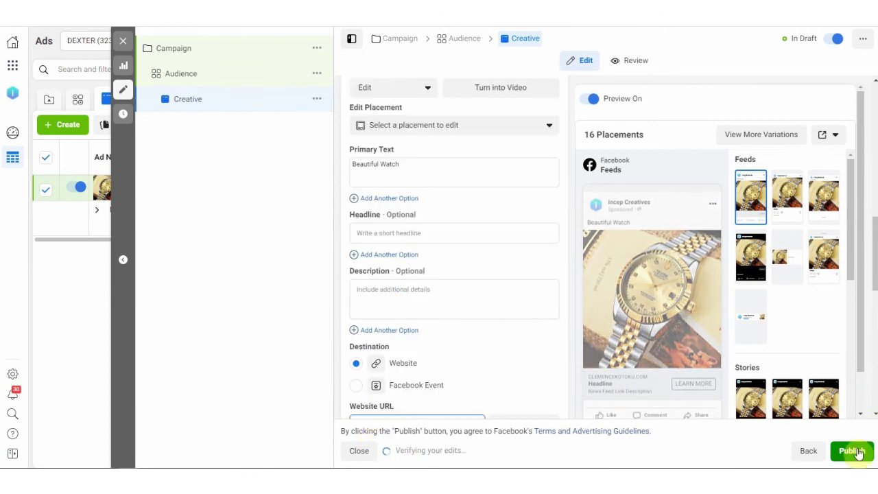